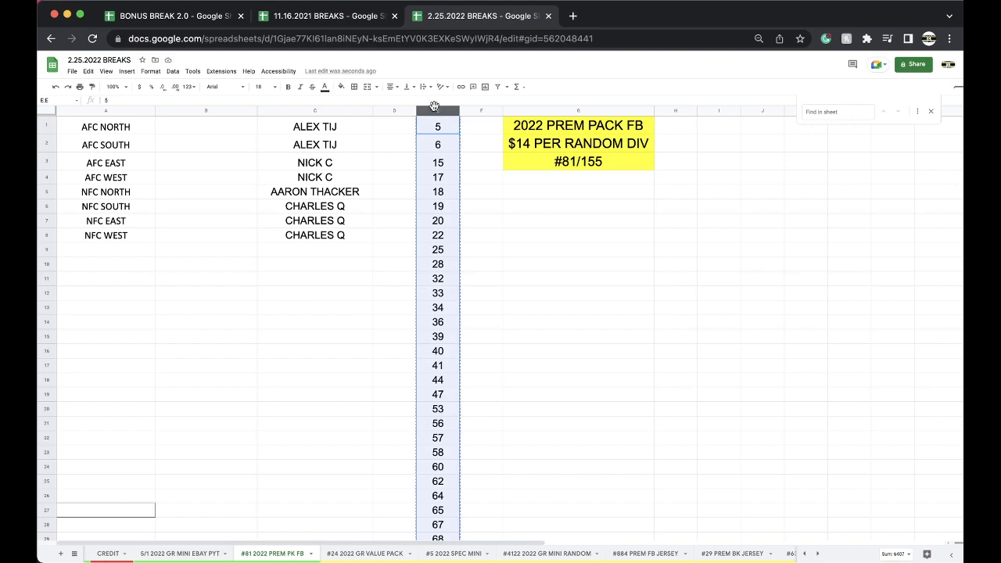
# Go to random.org in a new tab and open the List Randomizer page.
pyautogui.click(572, 15)
pyautogui.write('RA')
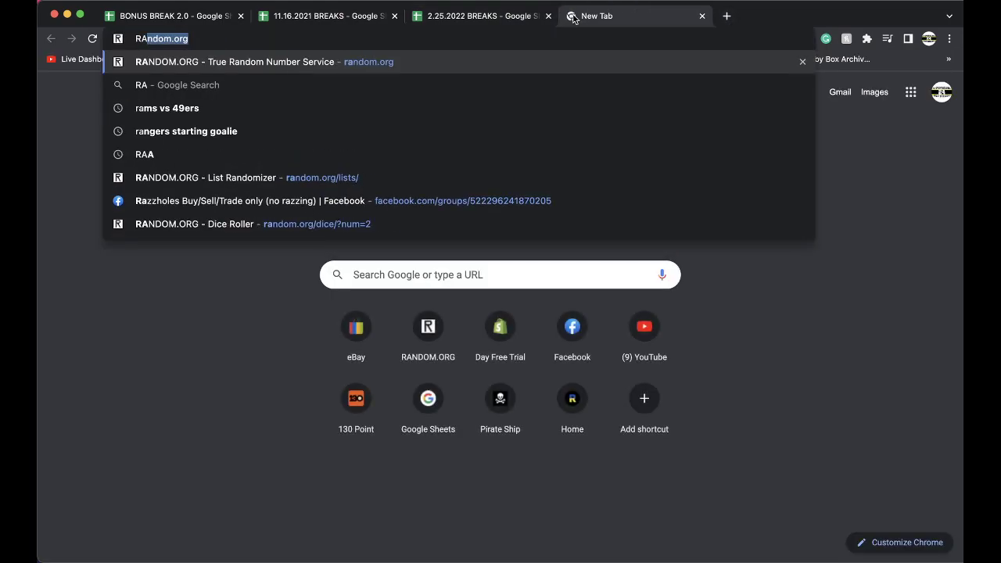
pyautogui.press('Return')
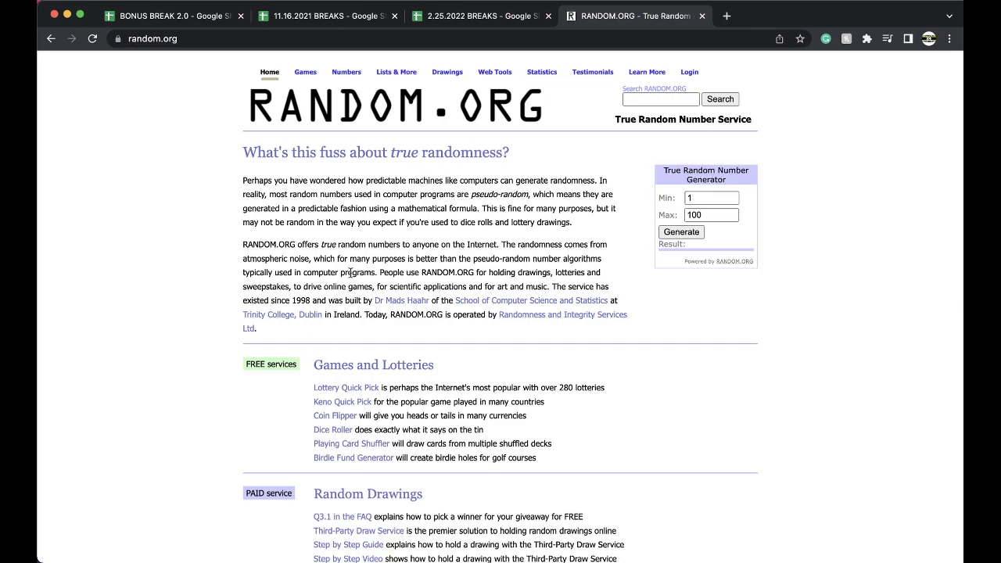
pyautogui.scroll(-10, 350, 273)
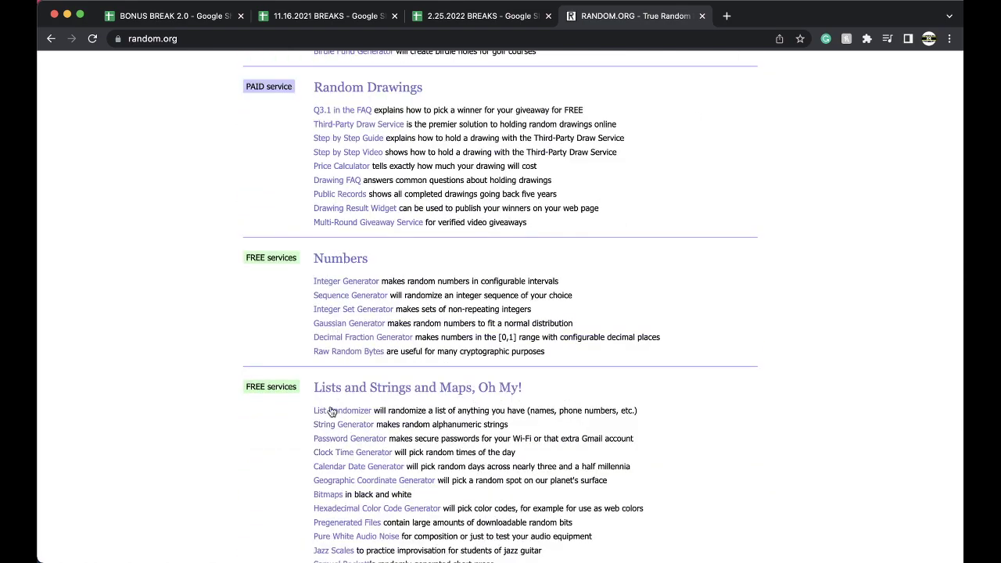
pyautogui.click(332, 412)
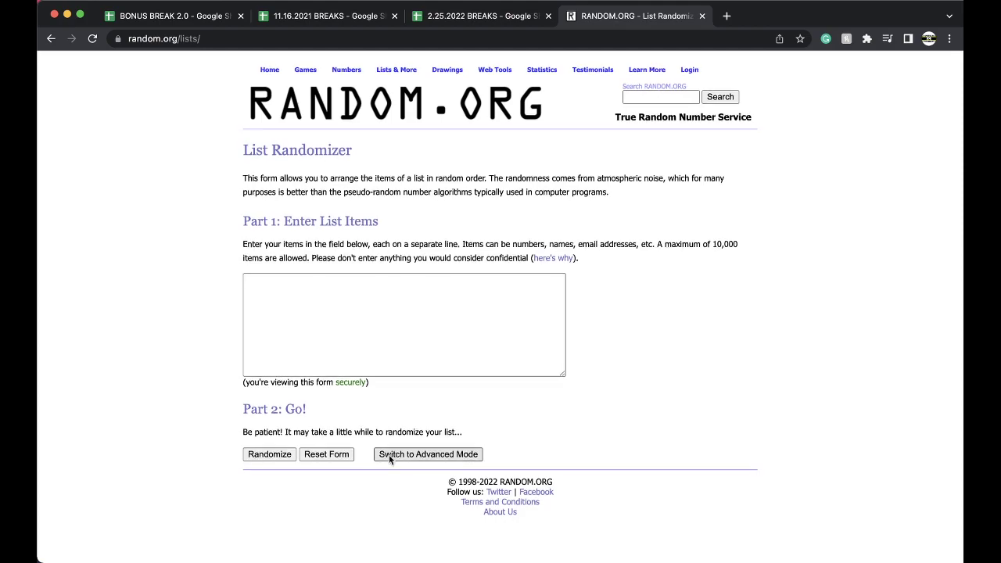
# Randomize the 75 spot numbers and reshuffle repeatedly until the order starts 41, 68, 47, 148.
pyautogui.click(269, 461)
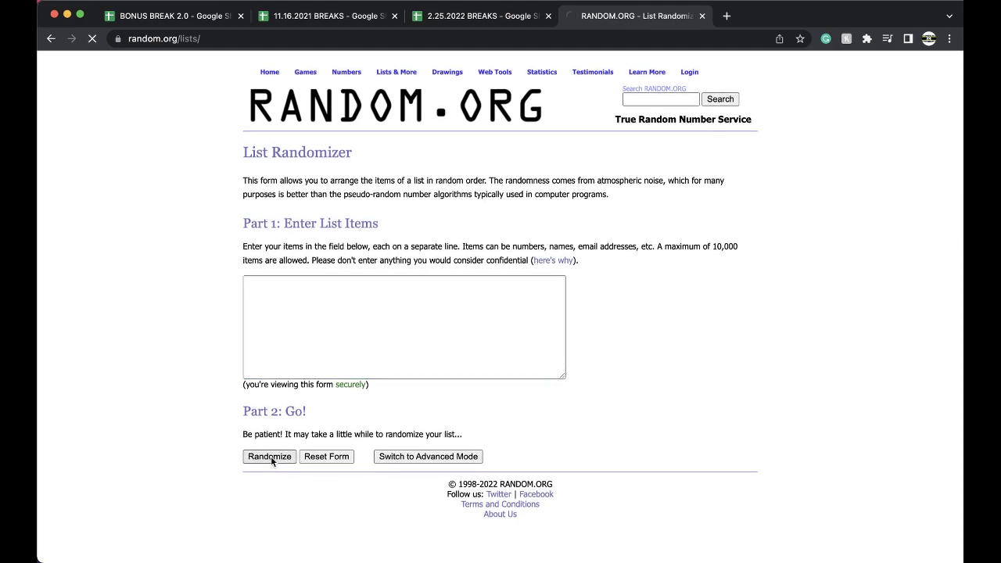
pyautogui.click(261, 484)
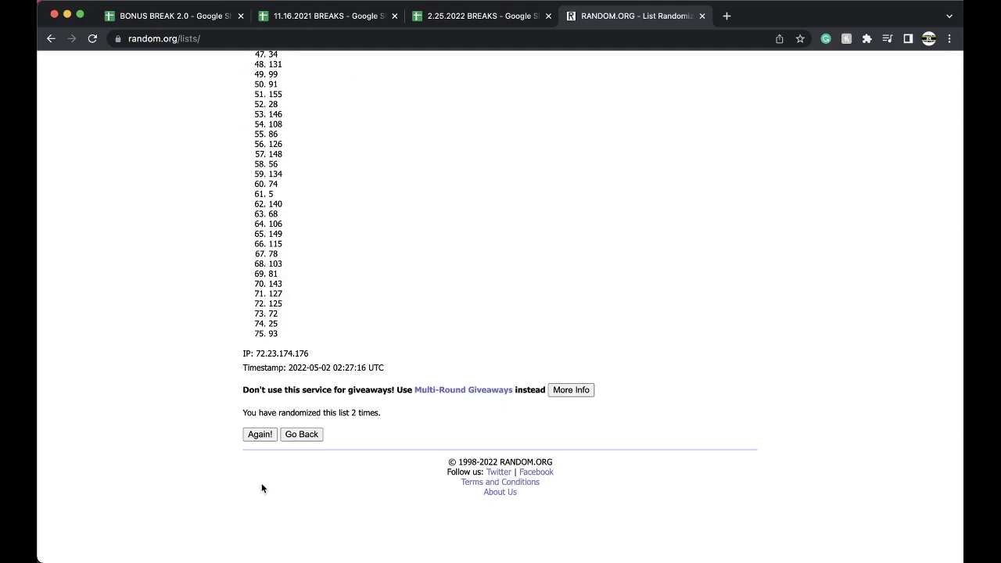
pyautogui.click(262, 484)
pyautogui.click(261, 485)
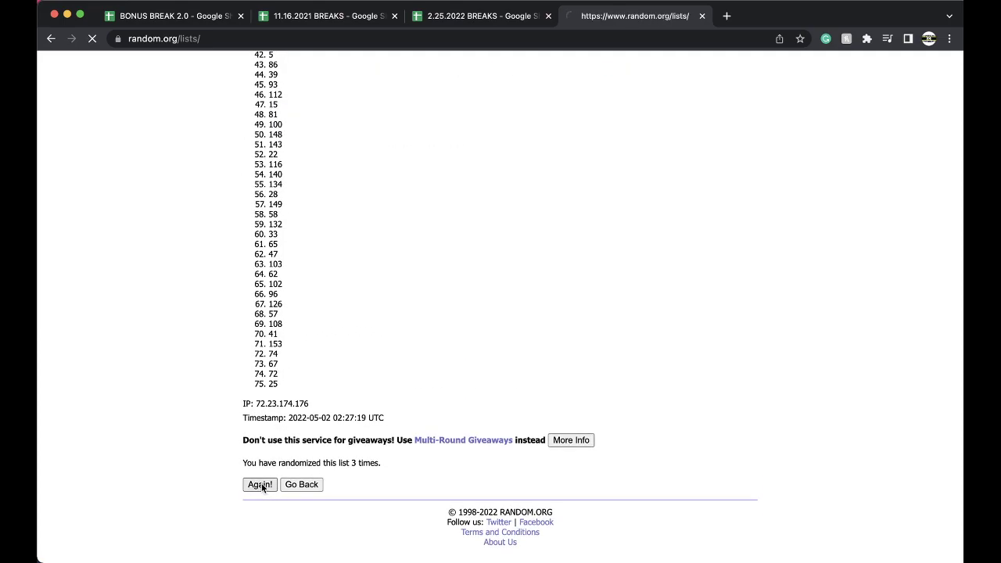
pyautogui.click(261, 484)
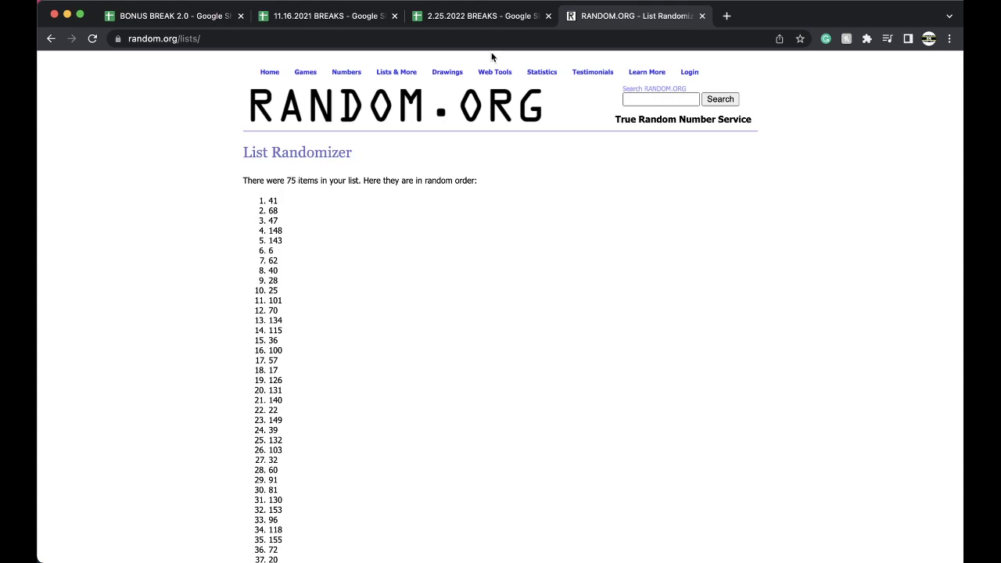
# In the 2.25.2022 BREAKS spreadsheet, fill cell E17 (spot 41) with gold.
pyautogui.click(481, 15)
pyautogui.click(438, 367)
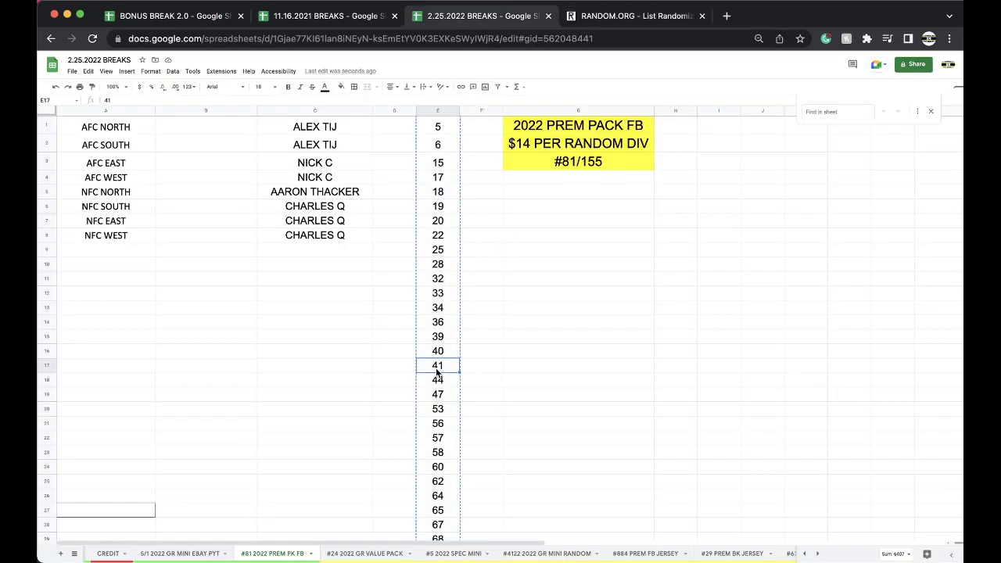
pyautogui.click(341, 87)
pyautogui.click(382, 113)
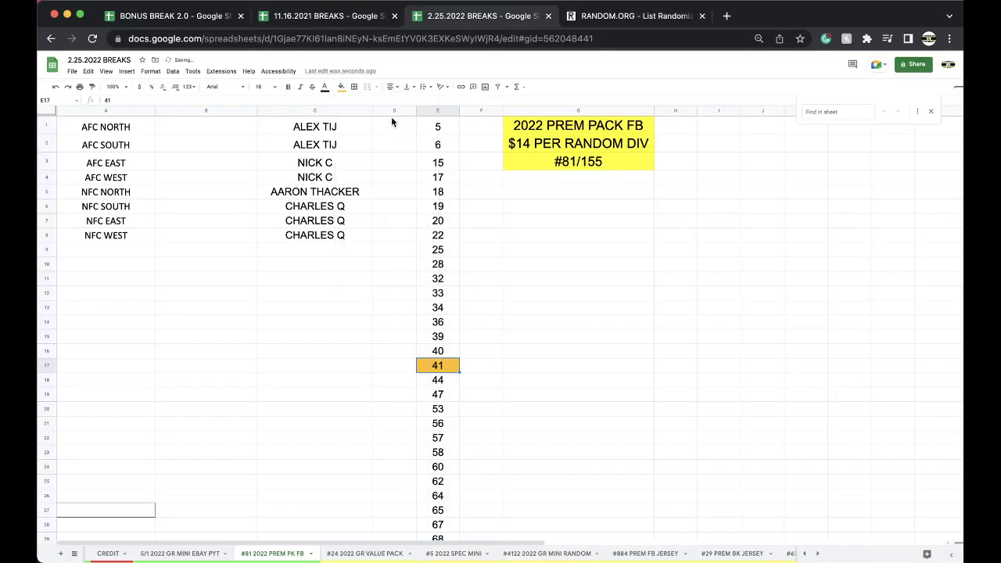
# Duplicate the #81 2022 PREM PK FB sheet, rename it #82 2022 PREM PK FB, and recolour its tab.
pyautogui.rightClick(298, 554)
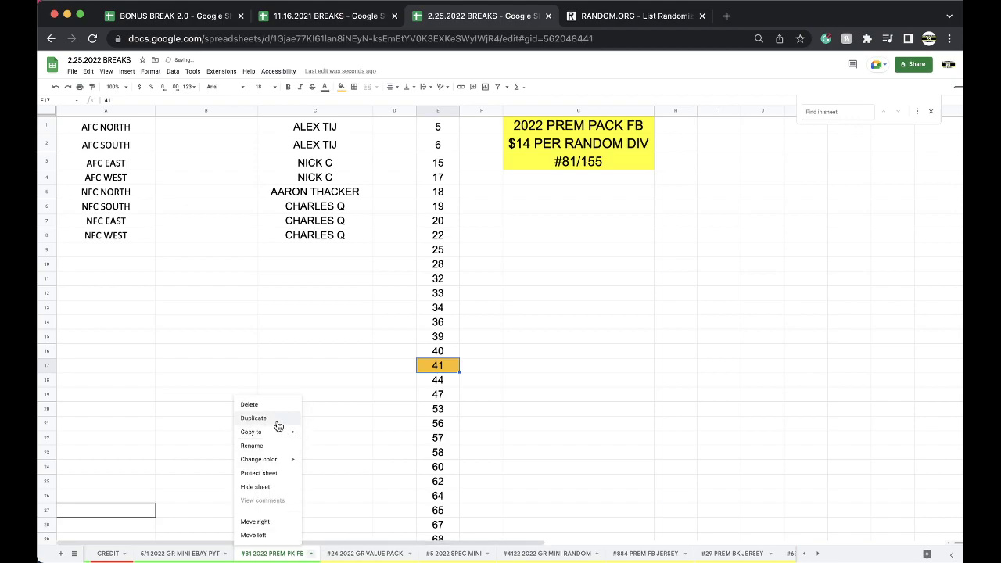
pyautogui.click(266, 417)
pyautogui.doubleClick(364, 554)
pyautogui.moveTo(363, 554); pyautogui.dragTo(325, 555)
pyautogui.write('#82')
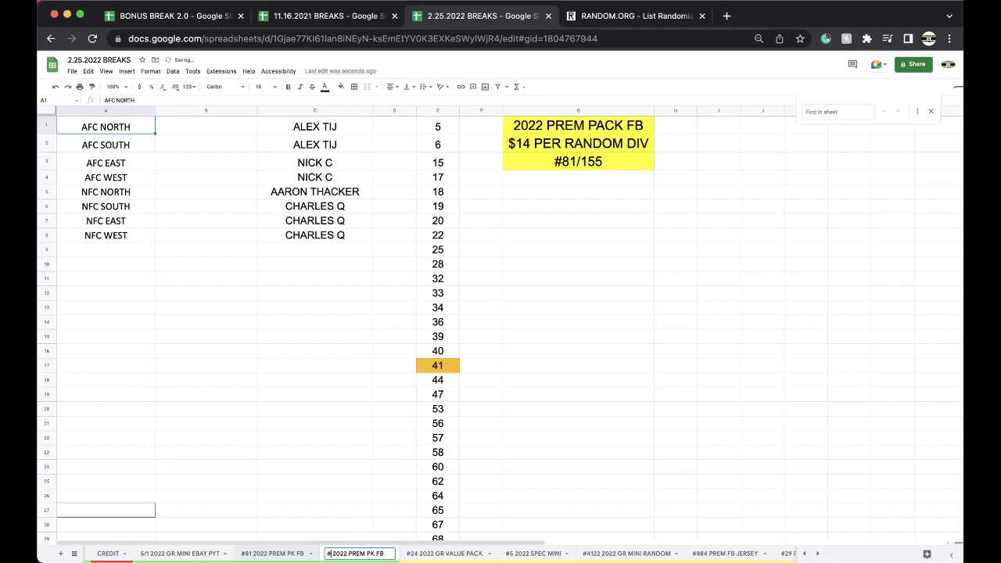
pyautogui.click(310, 480)
pyautogui.rightClick(344, 553)
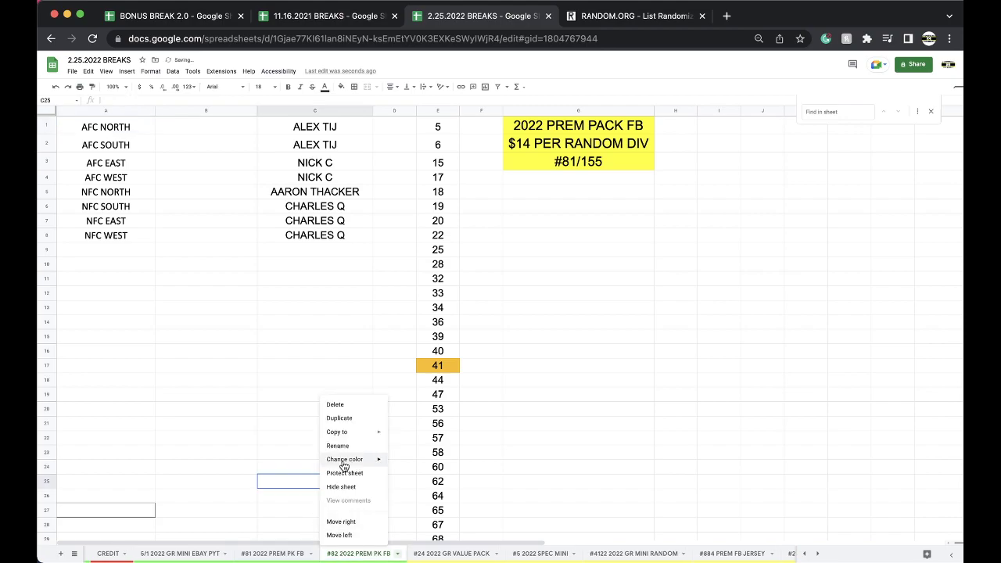
pyautogui.moveTo(344, 459)
pyautogui.click(450, 384)
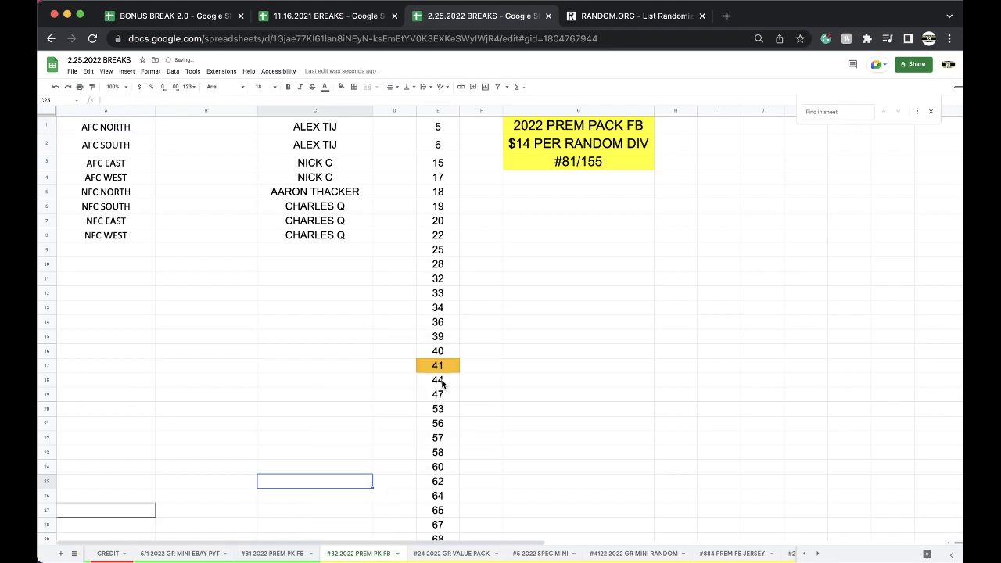
# Delete row 17 holding spot 41 and clear the buyer names in column C.
pyautogui.click(438, 372)
pyautogui.rightClick(438, 371)
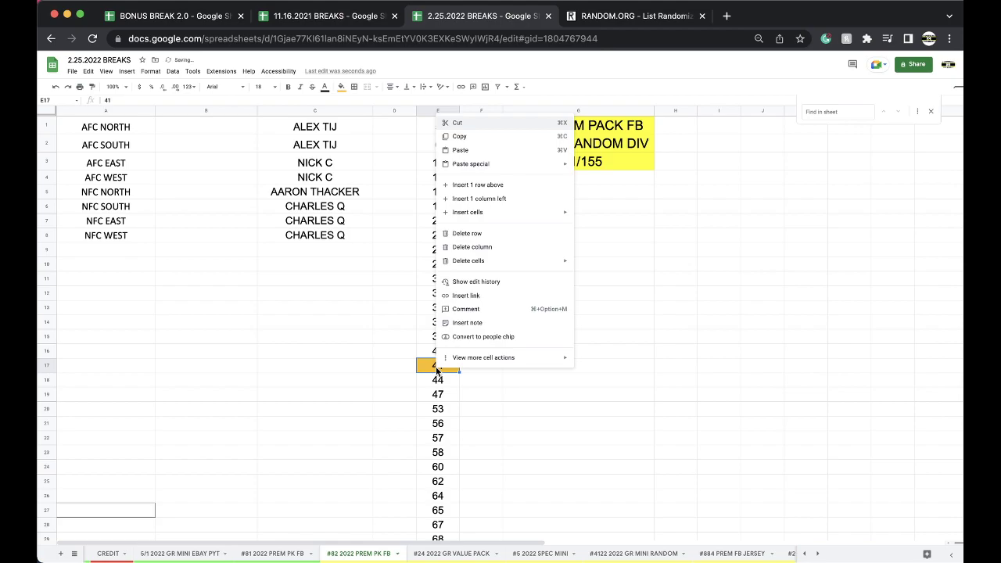
pyautogui.click(476, 233)
pyautogui.click(314, 110)
pyautogui.press('Delete')
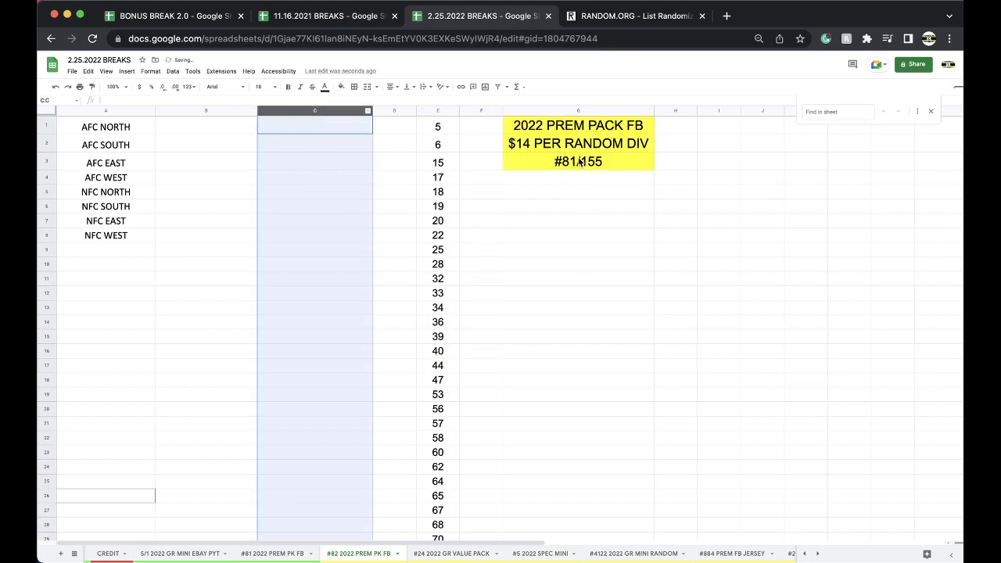
# Change the G3 heading from #81/155 to #82/155.
pyautogui.doubleClick(577, 159)
pyautogui.click(579, 159)
pyautogui.press('BackSpace')
pyautogui.write('2')
pyautogui.hscroll(3, 717, 557)
pyautogui.hscroll(10, 718, 557)
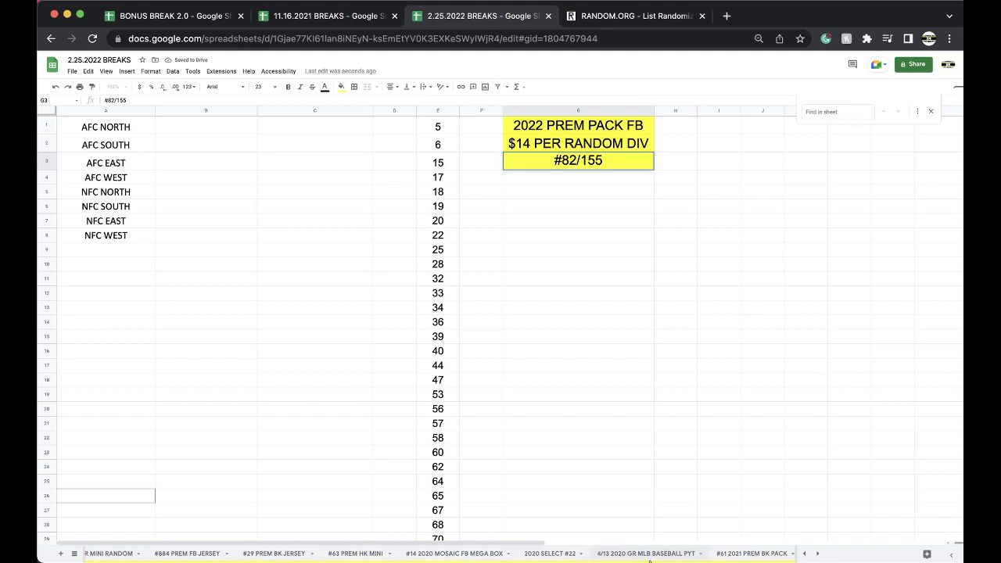
# On #61 2021 PREM BK PACK, enter the buyer's name for Dallas Mavericks and copy it through Los Angeles Clippers.
pyautogui.click(648, 557)
pyautogui.click(315, 217)
pyautogui.write('ALEX T')
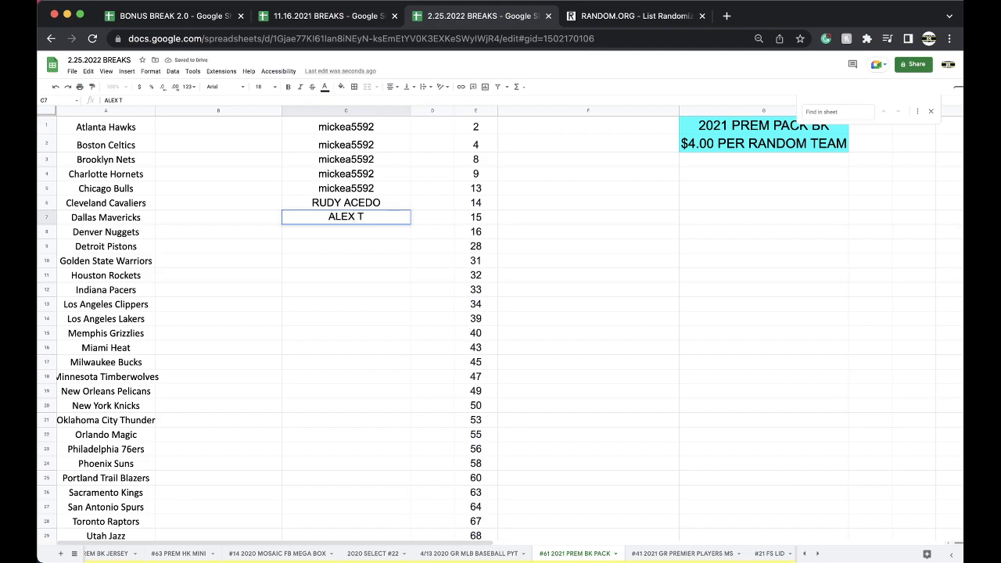
pyautogui.write('IJ')
pyautogui.press('Return')
pyautogui.click(314, 220)
pyautogui.press('cmd+c')
pyautogui.moveTo(317, 227); pyautogui.dragTo(312, 299)
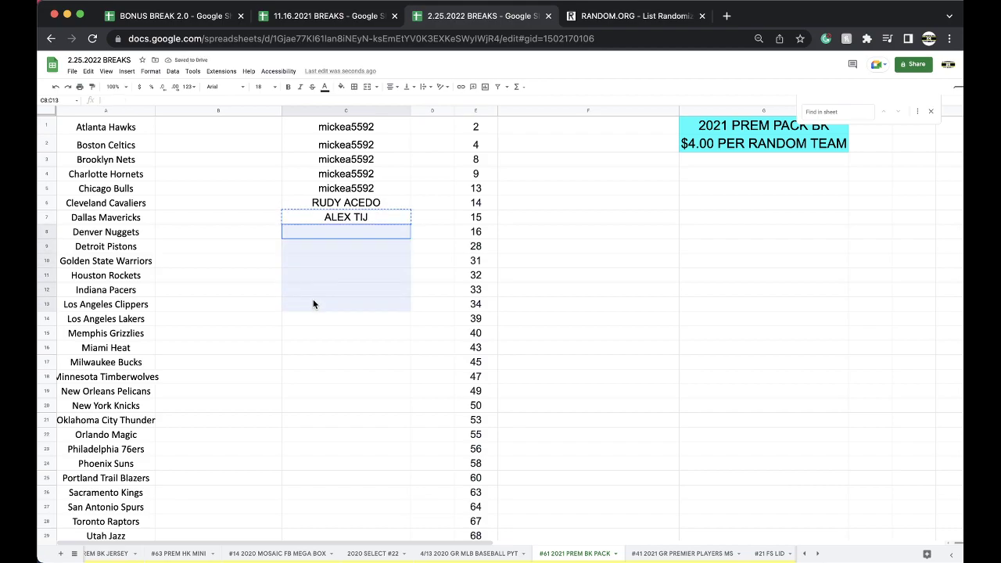
pyautogui.press('cmd+v')
# Move the #61 sheet tab further left and return to the #81 2022 PREM PK FB sheet.
pyautogui.moveTo(556, 554); pyautogui.dragTo(462, 557)
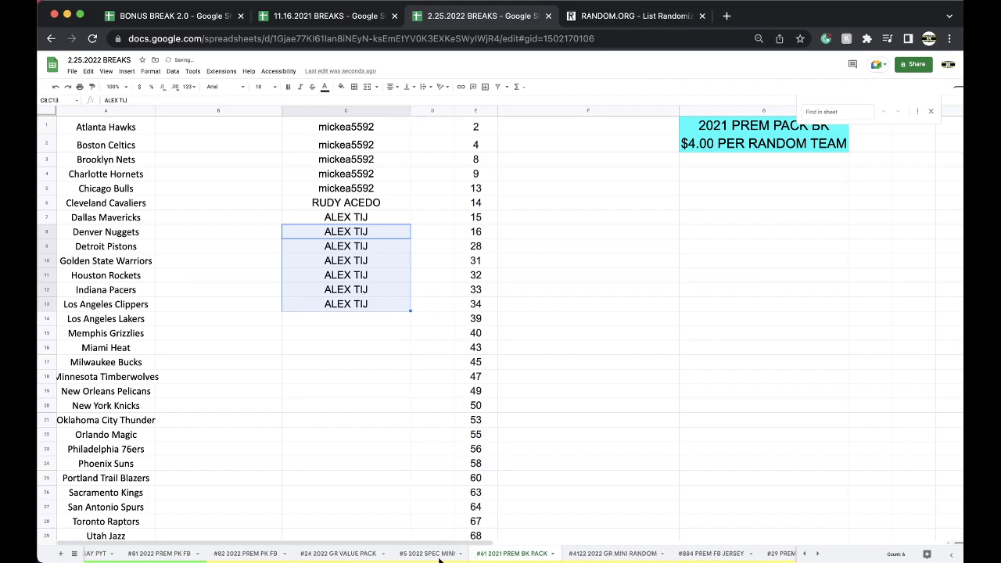
pyautogui.click(352, 553)
pyautogui.click(264, 554)
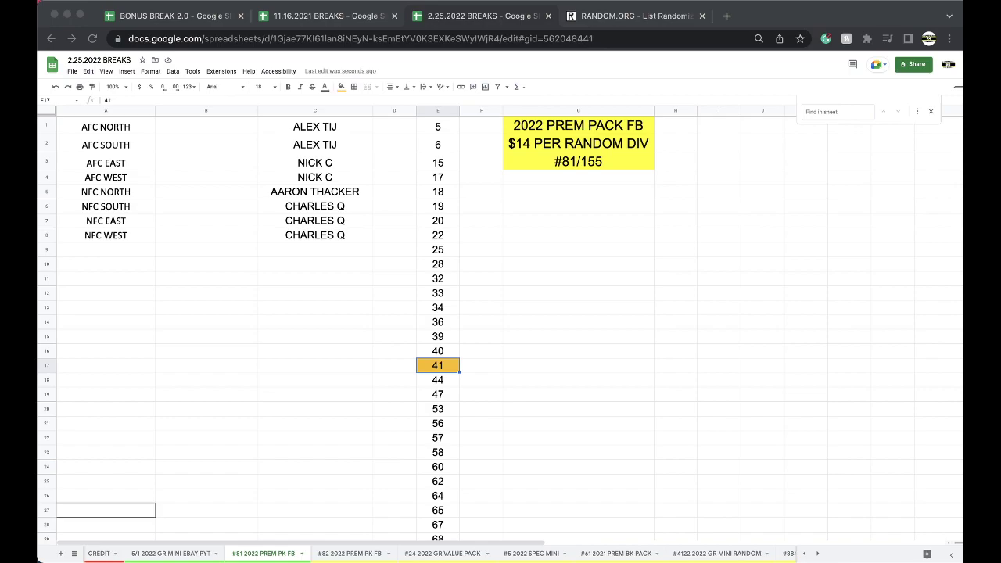
# Copy the eight buyer names from column C into a fresh List Randomizer form.
pyautogui.press('super+Tab')
pyautogui.moveTo(338, 131); pyautogui.dragTo(335, 237)
pyautogui.click(629, 19)
pyautogui.click(603, 32)
pyautogui.press('Return')
pyautogui.click(449, 304)
pyautogui.press('super+v')
# Shuffle the eight buyer names five times on RANDOM.ORG.
pyautogui.click(270, 460)
pyautogui.click(259, 350)
pyautogui.click(261, 372)
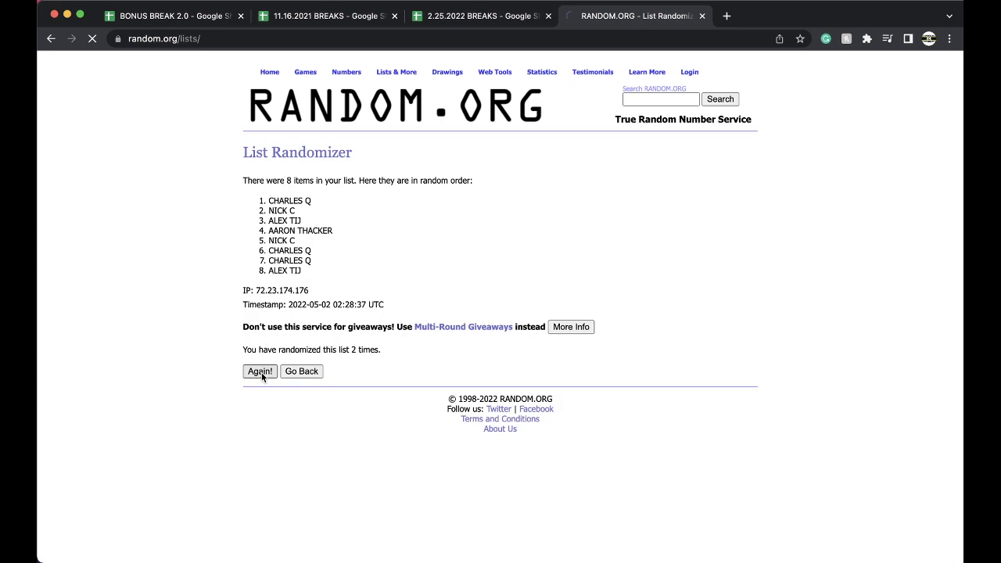
pyautogui.click(259, 373)
pyautogui.click(257, 373)
# Copy the shuffled names and paste them into column B starting at B1 beside AFC NORTH.
pyautogui.moveTo(268, 197); pyautogui.dragTo(331, 286)
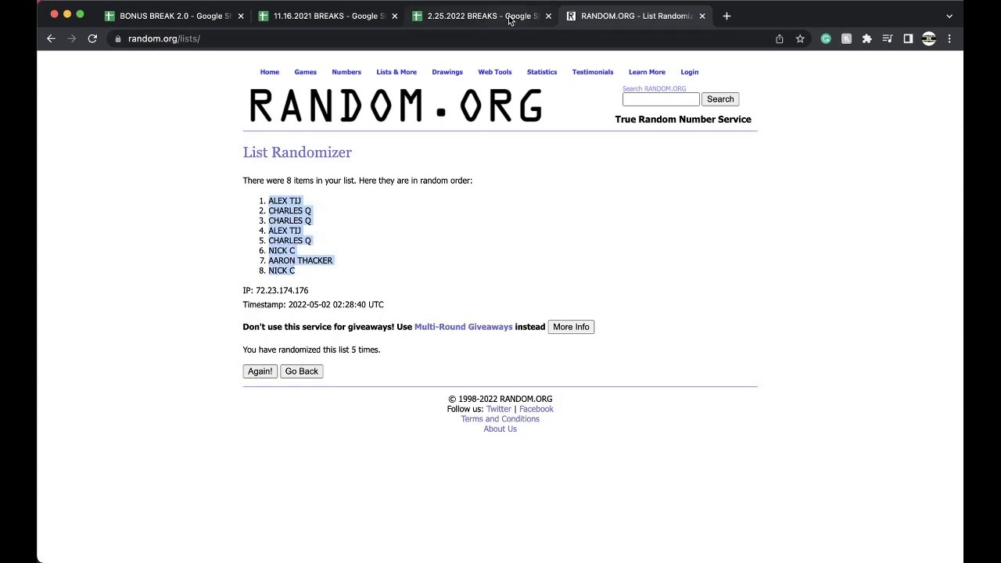
pyautogui.click(485, 16)
pyautogui.click(239, 130)
pyautogui.hotkey('ctrl', 'v')
# Set the pasted buyer names in B1:B8 to font size 18 and check each cell.
pyautogui.click(266, 87)
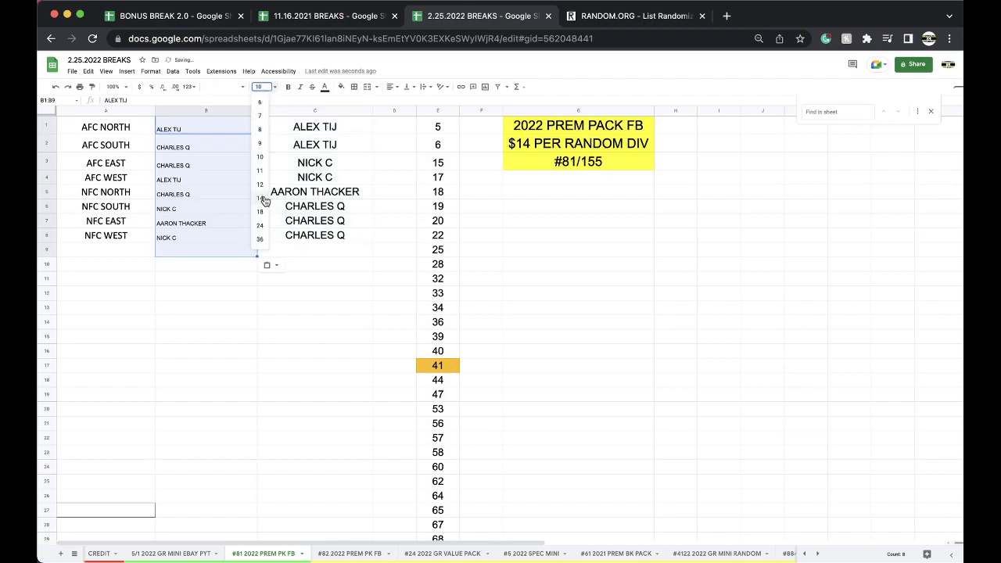
pyautogui.click(261, 214)
pyautogui.click(203, 125)
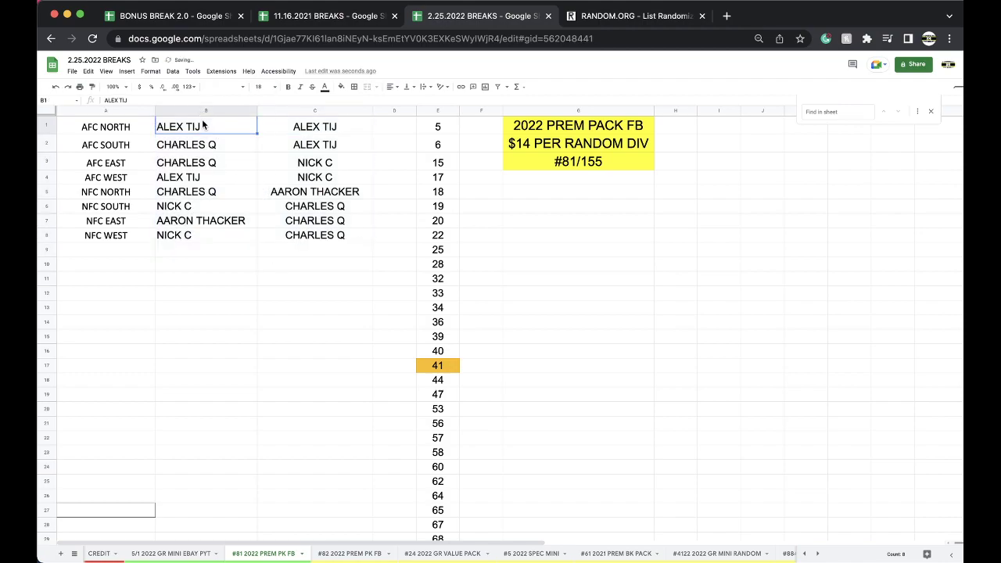
pyautogui.press('Down')
pyautogui.press('Down')
pyautogui.press('Down')
pyautogui.press('Down')
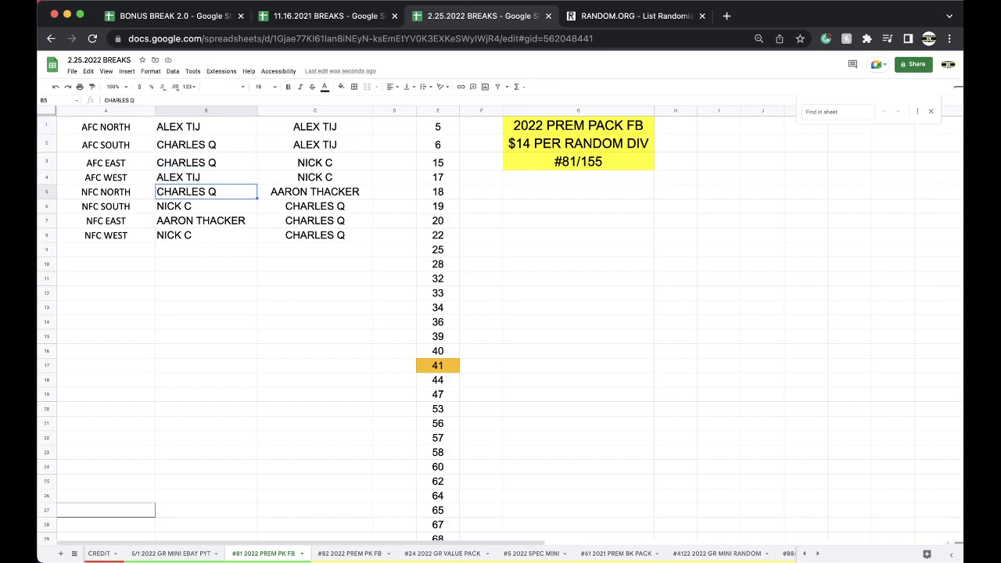
pyautogui.press('Down')
pyautogui.press('Down')
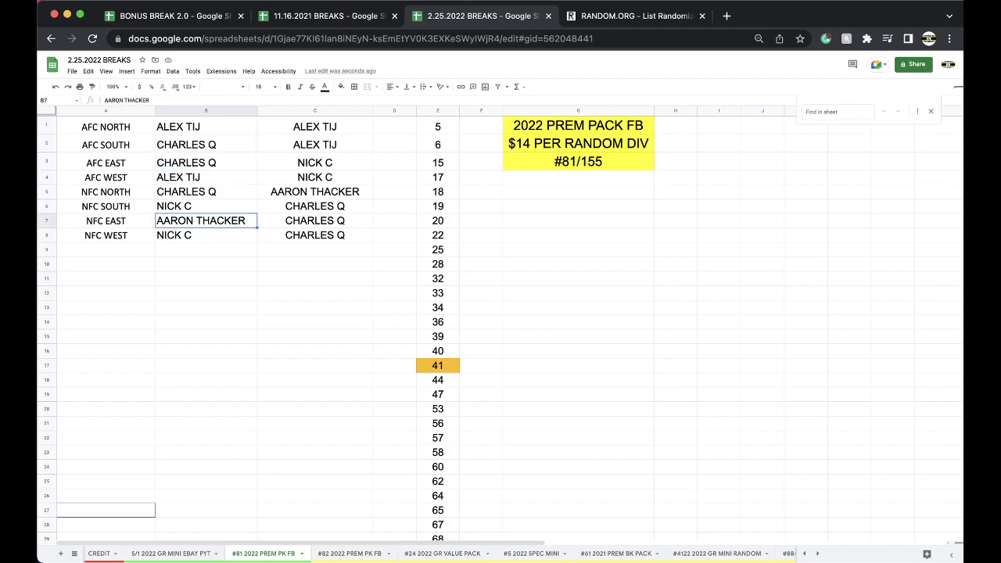
pyautogui.press('Down')
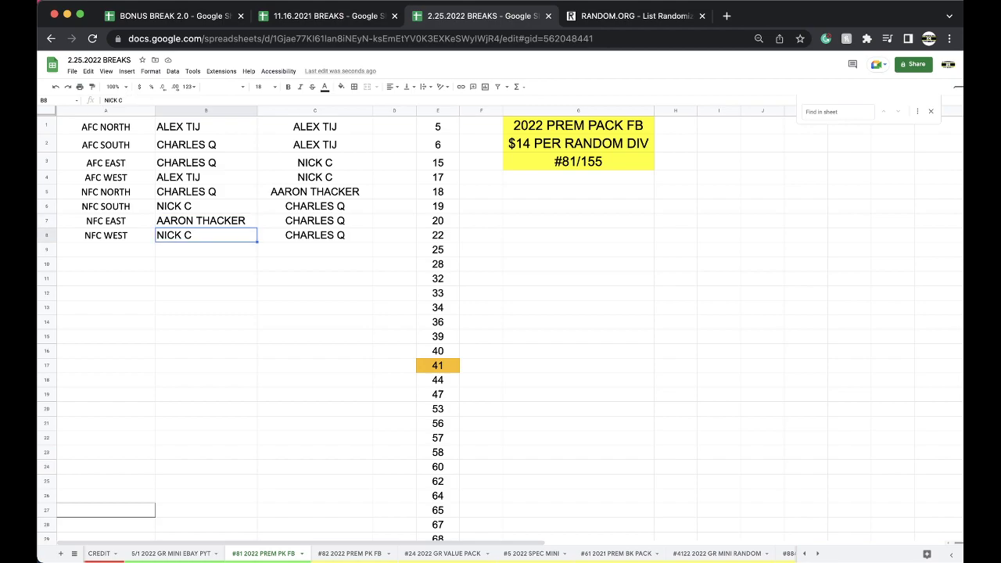
# Move the #24 2022 GR VALUE PACK tab left of #82 and the #5 2022 SPEC MINI tab further left.
pyautogui.click(398, 552)
pyautogui.moveTo(394, 549); pyautogui.dragTo(355, 552)
pyautogui.moveTo(520, 553); pyautogui.dragTo(457, 554)
pyautogui.click(379, 553)
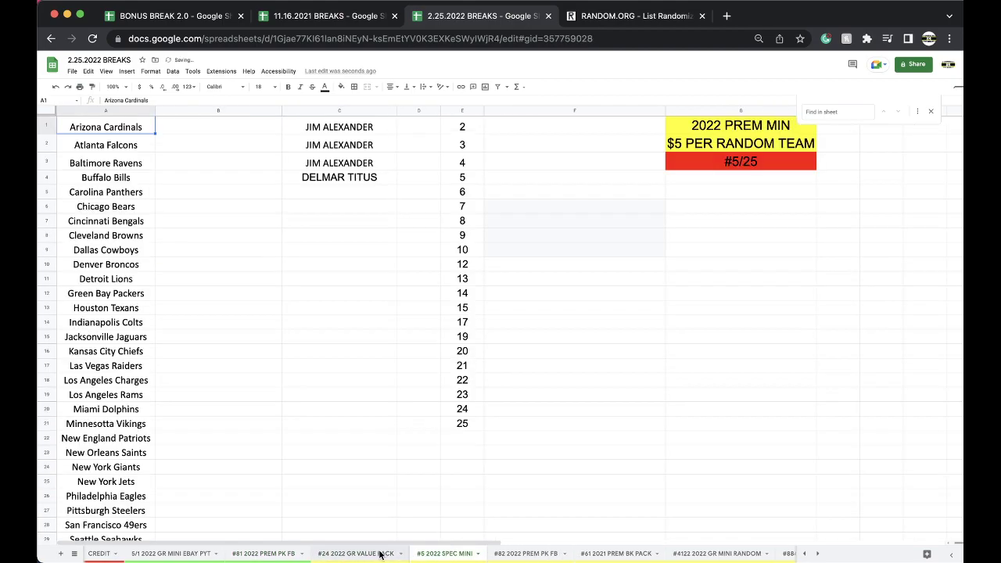
# Enter the same buyer's name into the buyer cells from NL EAST downward.
pyautogui.write('CHARLES S')
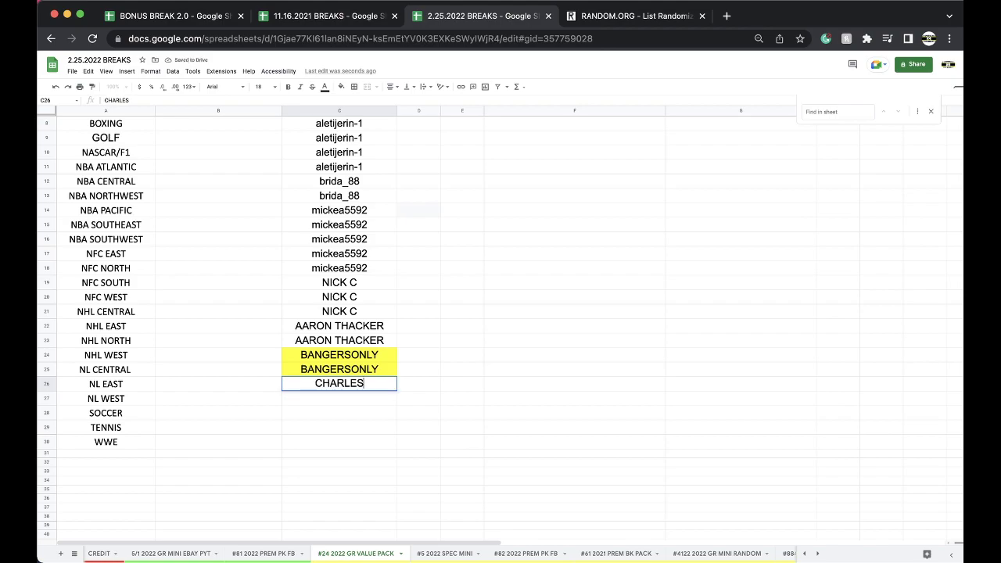
pyautogui.press('Return')
pyautogui.write('CHARLES S')
pyautogui.press('Return')
pyautogui.write('CHARLES S')
pyautogui.press('Return')
pyautogui.write('CHARLES S')
pyautogui.press('Return')
pyautogui.write('CHARLES S')
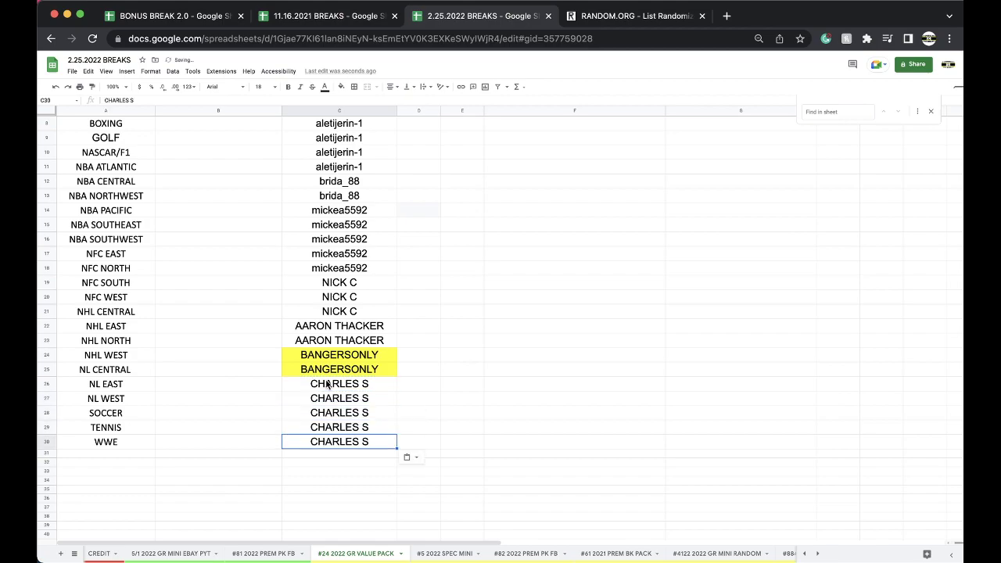
# Shade the five buyer cells from NL EAST to WWE yellow.
pyautogui.moveTo(330, 384); pyautogui.dragTo(330, 441)
pyautogui.click(343, 86)
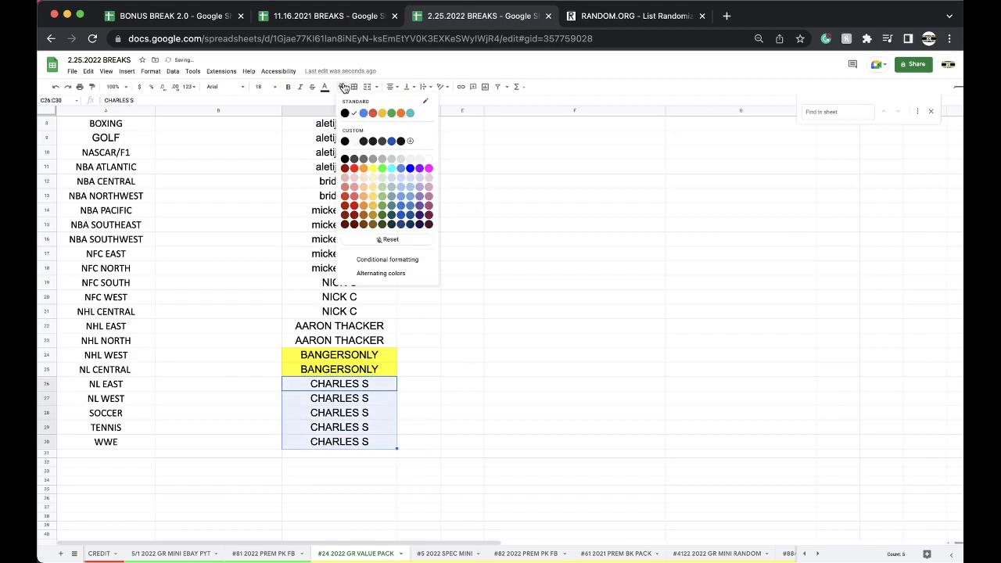
pyautogui.click(374, 170)
# Correct the buyer's last initial in the NL EAST cell and copy the fixed name to the four cells below.
pyautogui.doubleClick(379, 384)
pyautogui.press('BackSpace')
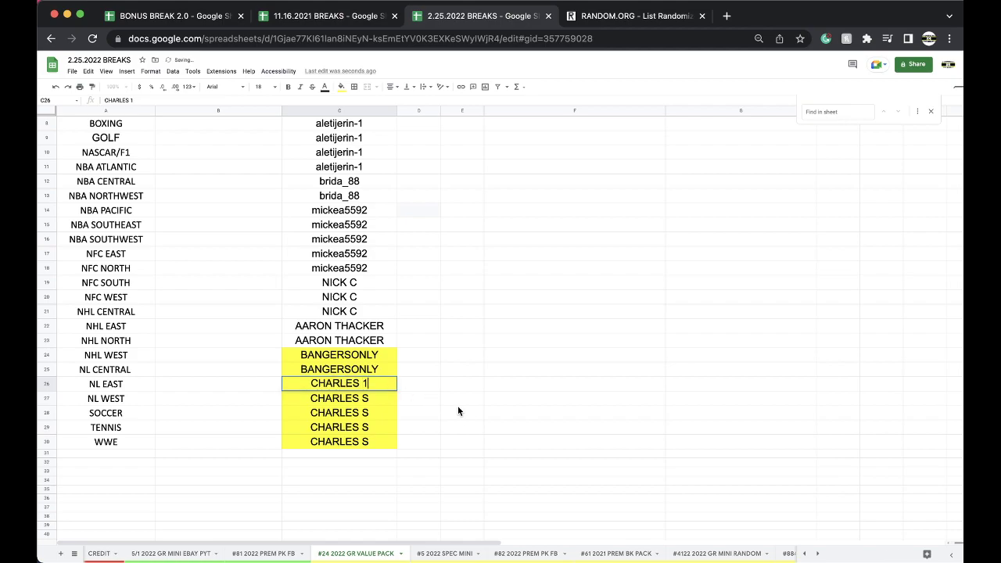
pyautogui.write('Q')
pyautogui.click(507, 421)
pyautogui.click(369, 384)
pyautogui.hotkey('ctrl', 'c')
pyautogui.moveTo(369, 397); pyautogui.dragTo(363, 441)
pyautogui.hotkey('ctrl', 'v')
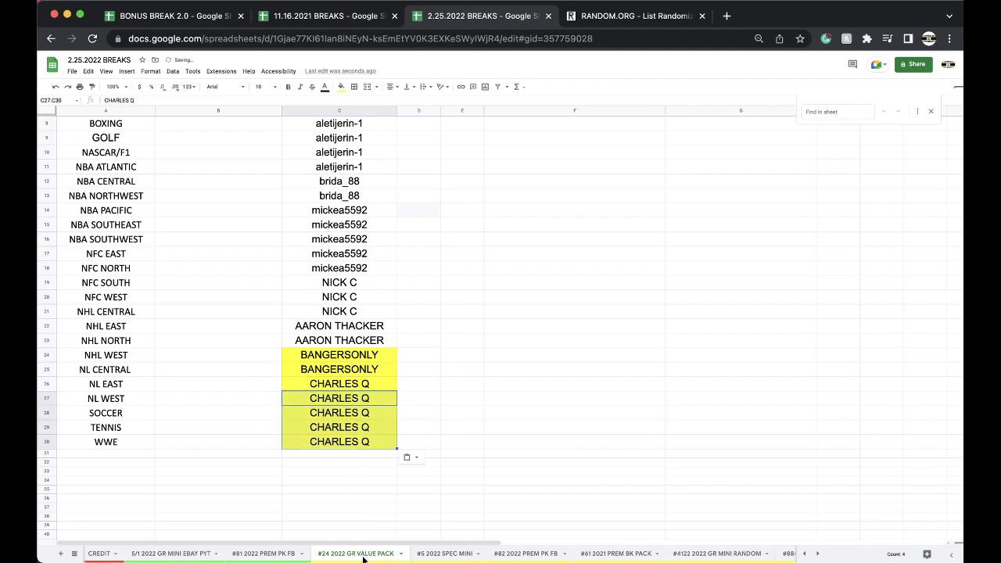
# Close the sheet options menu without changes and go to the #81 2022 PREM PK FB sheet.
pyautogui.rightClick(366, 556)
pyautogui.moveTo(364, 459)
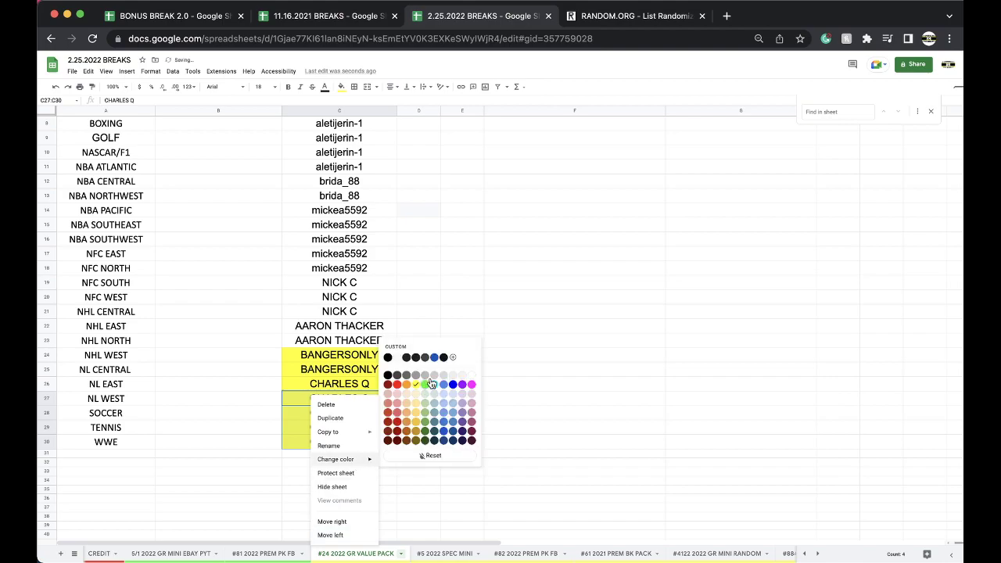
pyautogui.click(477, 318)
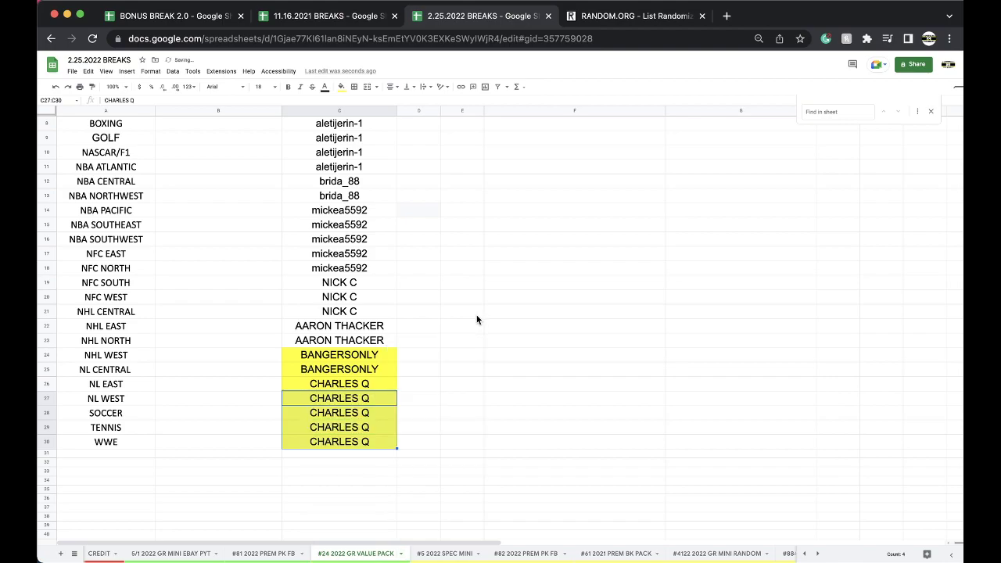
pyautogui.click(266, 554)
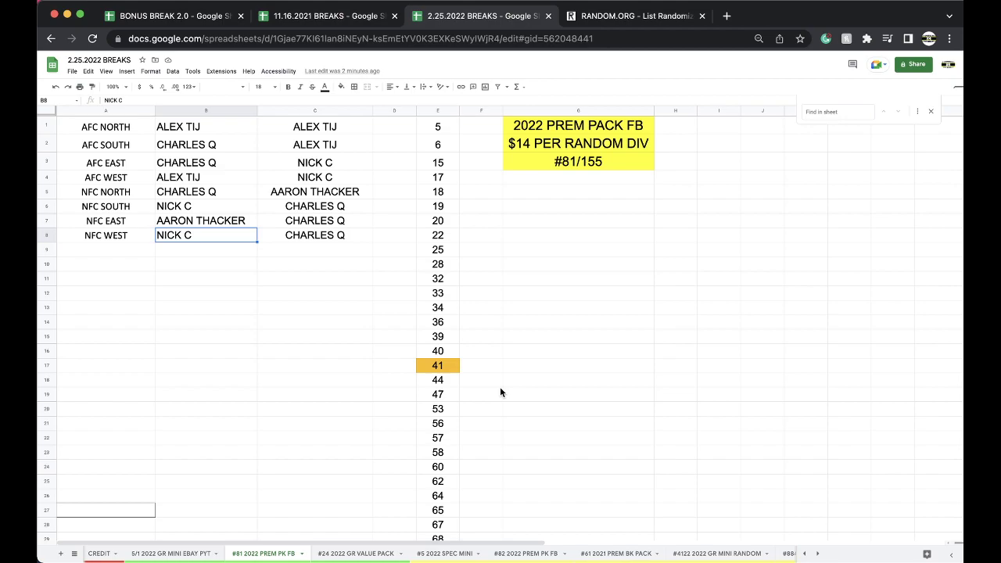
# On #24 2022 GR VALUE PACK, fill the NHL WEST and NL CENTRAL buyer cells white.
pyautogui.click(348, 553)
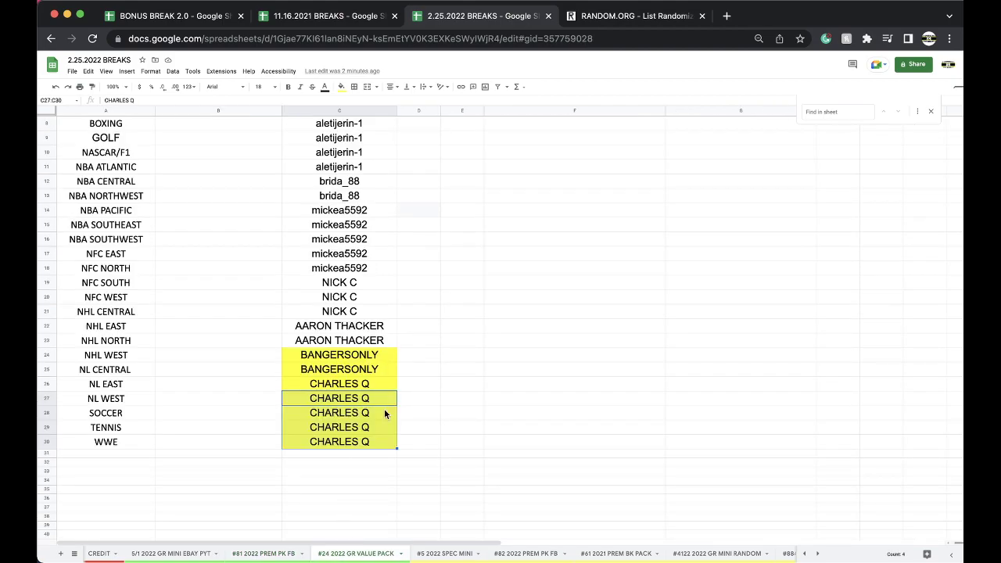
pyautogui.scroll(3, 378, 366)
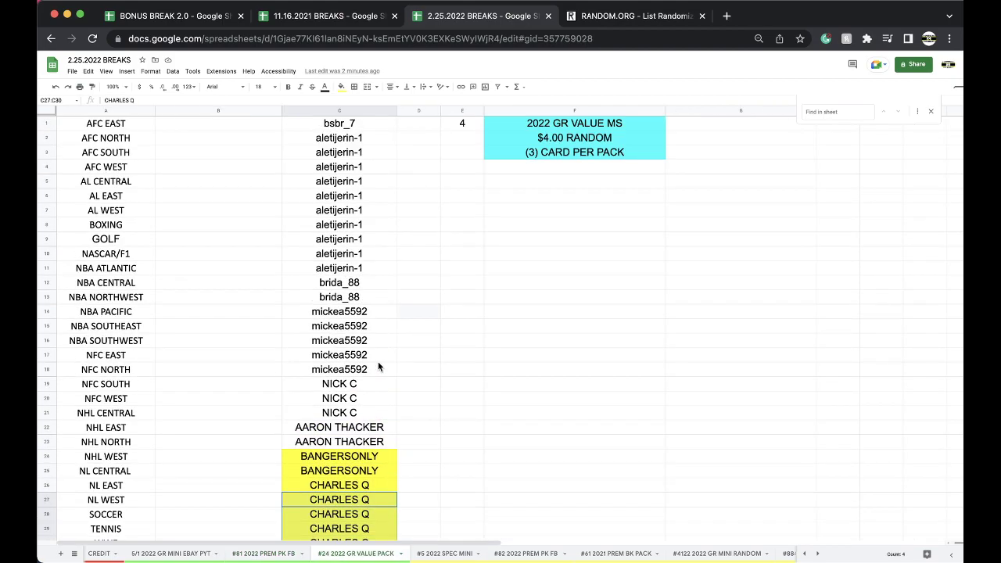
pyautogui.scroll(-1, 376, 363)
pyautogui.moveTo(355, 426); pyautogui.dragTo(352, 443)
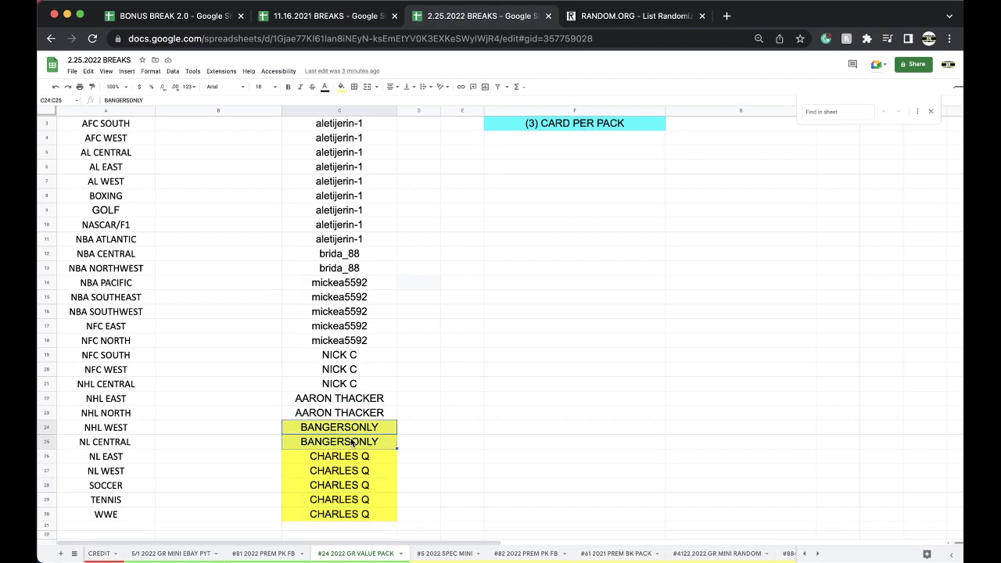
pyautogui.click(341, 86)
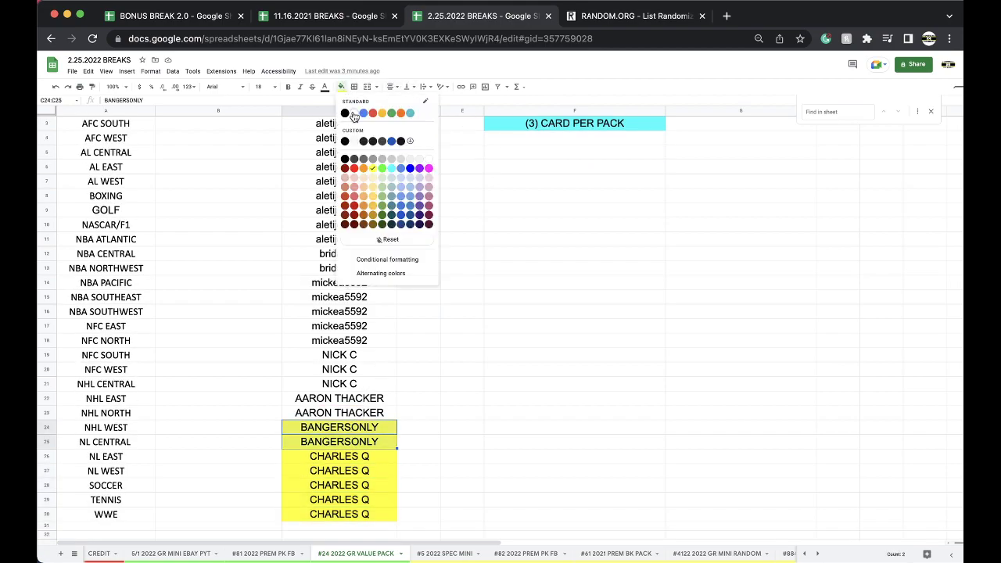
pyautogui.click(354, 114)
# Enter a new buyer's name for NHL WEST and copy it to NL CENTRAL.
pyautogui.click(325, 429)
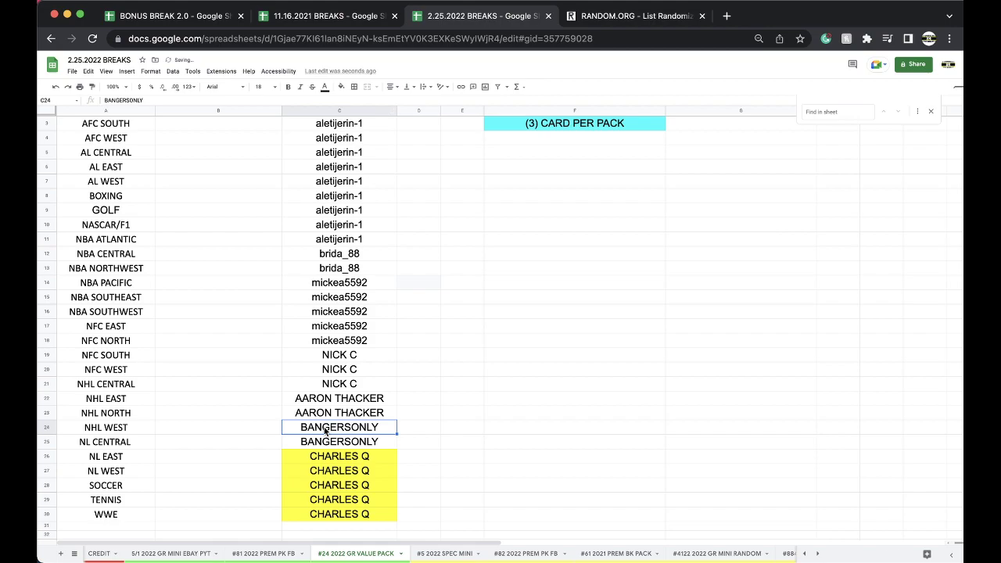
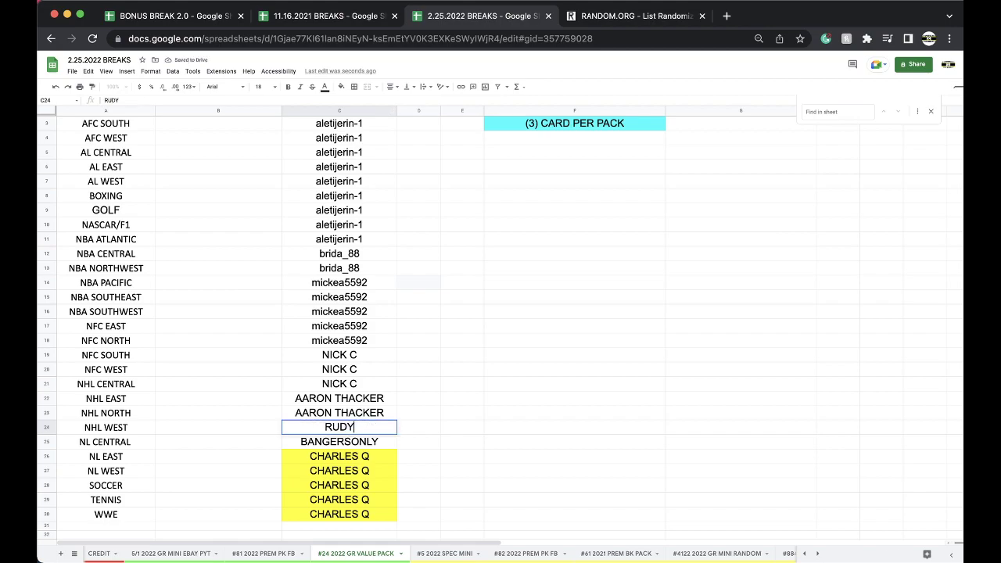
pyautogui.click(422, 412)
pyautogui.click(376, 430)
pyautogui.press('super+c')
pyautogui.click(362, 439)
pyautogui.press('super+v')
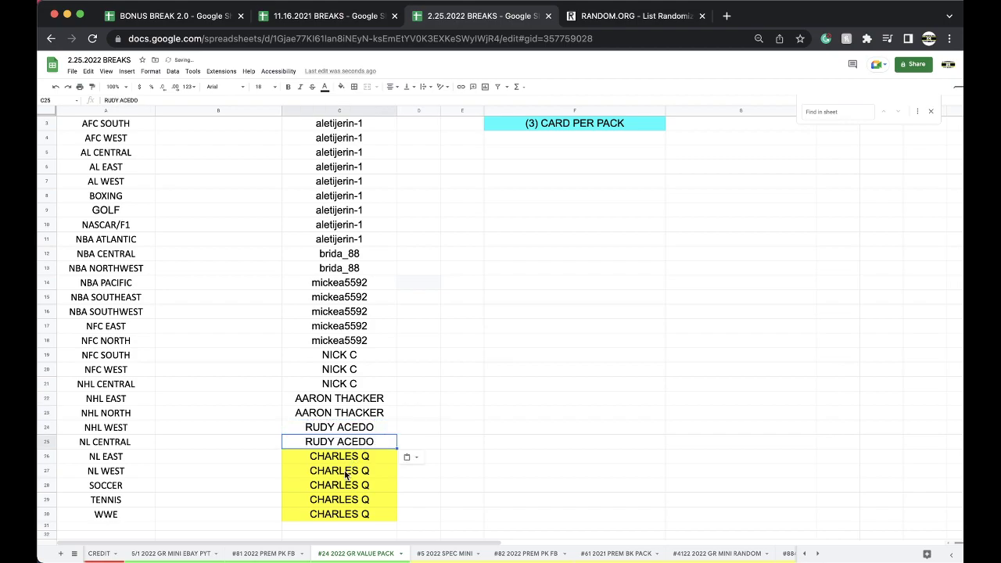
# Clear the yellow shading from the NL EAST to WWE buyer cells and return to #81.
pyautogui.moveTo(340, 458); pyautogui.dragTo(330, 514)
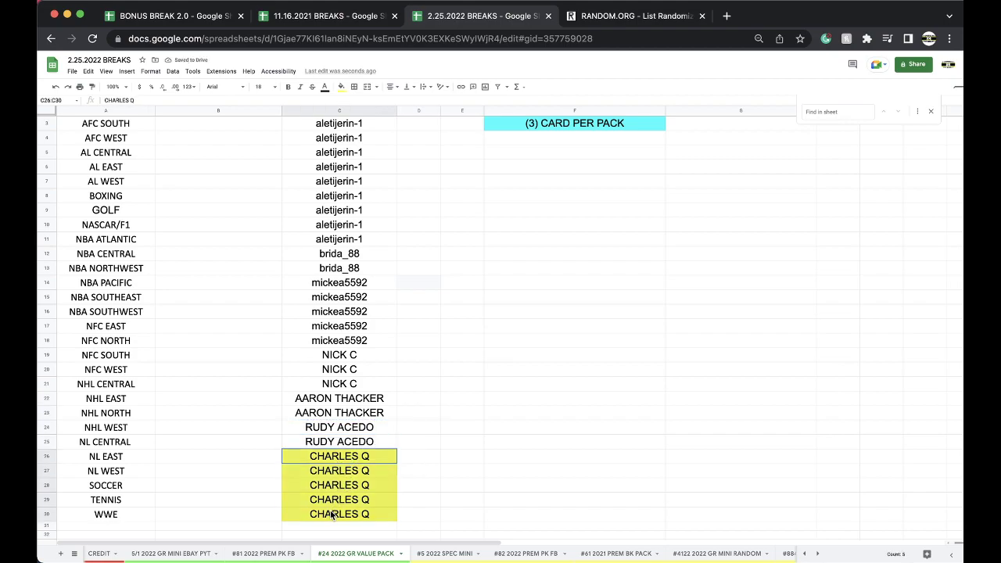
pyautogui.click(341, 86)
pyautogui.click(353, 109)
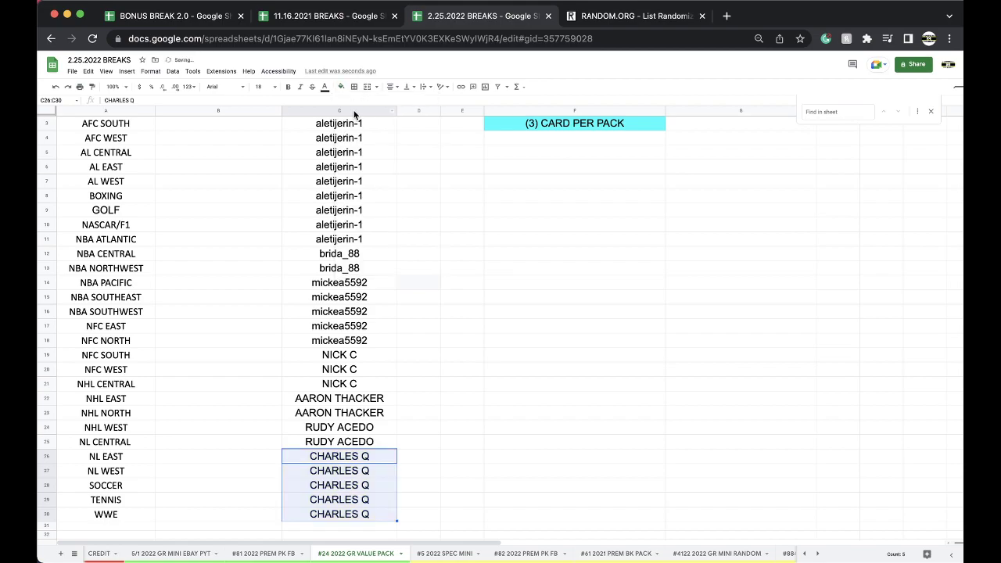
pyautogui.click(266, 553)
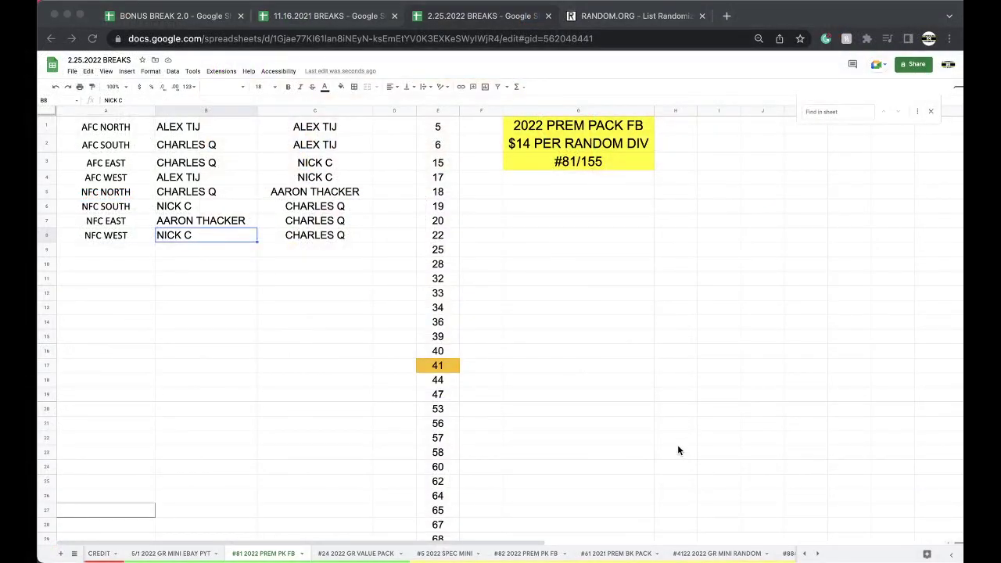
# Shade the AFC EAST buyer cell B3 orange.
pyautogui.click(226, 170)
pyautogui.click(218, 161)
pyautogui.click(336, 91)
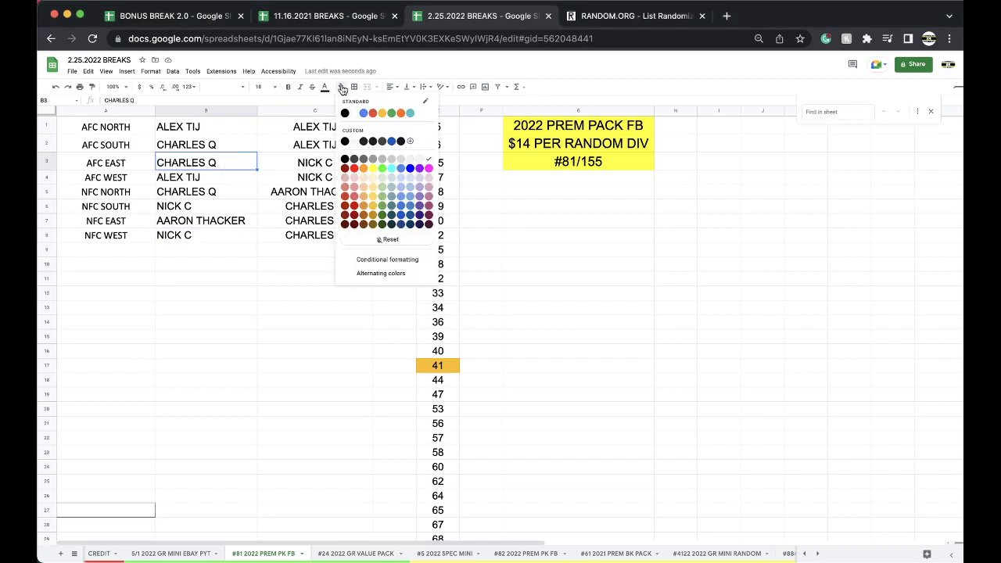
pyautogui.click(394, 119)
# Copy the eight names in C1:C8 into a freshly reloaded RANDOM.ORG list box.
pyautogui.moveTo(344, 123); pyautogui.dragTo(344, 236)
pyautogui.click(625, 15)
pyautogui.click(615, 35)
pyautogui.press('Return')
pyautogui.click(397, 308)
pyautogui.press('super+v')
# Randomize the eight names five times, select the first result, and return to 2.25.2022 BREAKS.
pyautogui.click(274, 455)
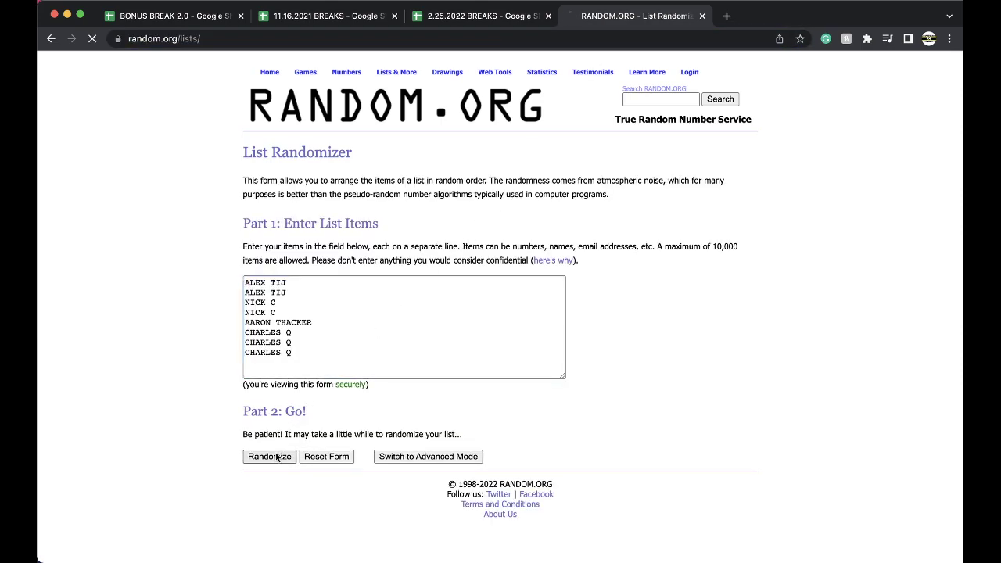
pyautogui.click(260, 351)
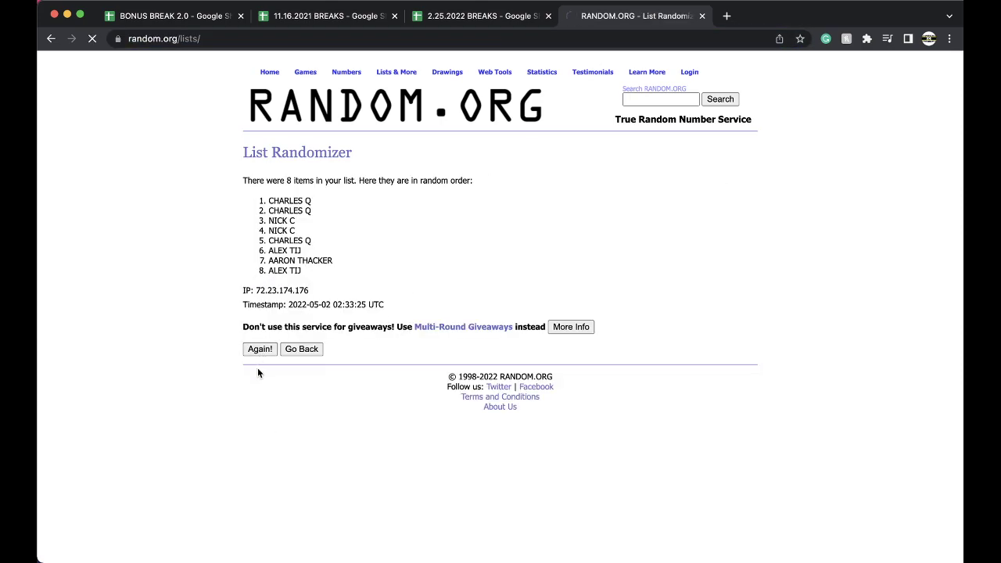
pyautogui.click(259, 372)
pyautogui.click(259, 372)
pyautogui.tripleClick(282, 201)
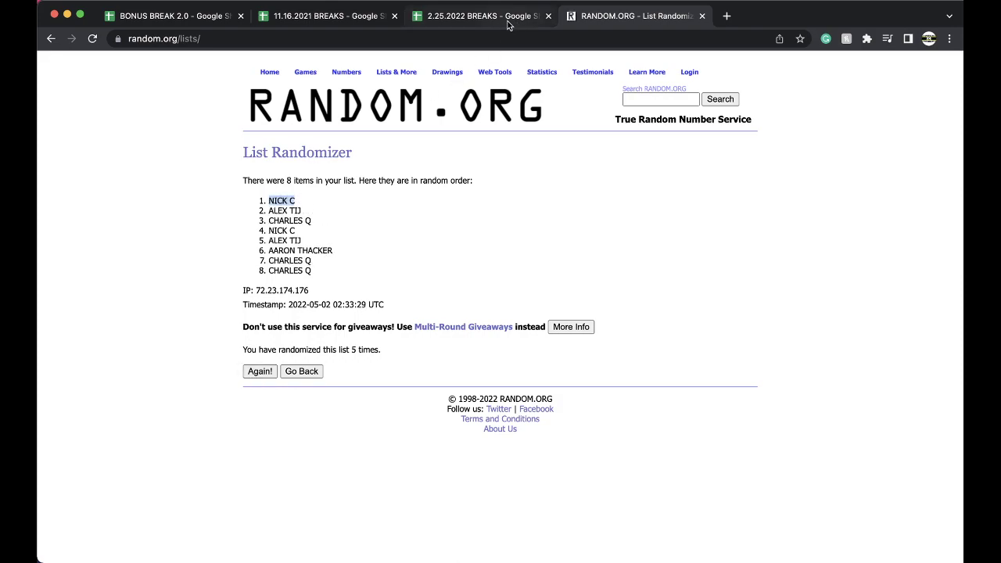
pyautogui.click(477, 15)
# Go to the #312 BONUS FOOTBALL sheet in the BONUS BREAK 2.0 spreadsheet.
pyautogui.click(166, 17)
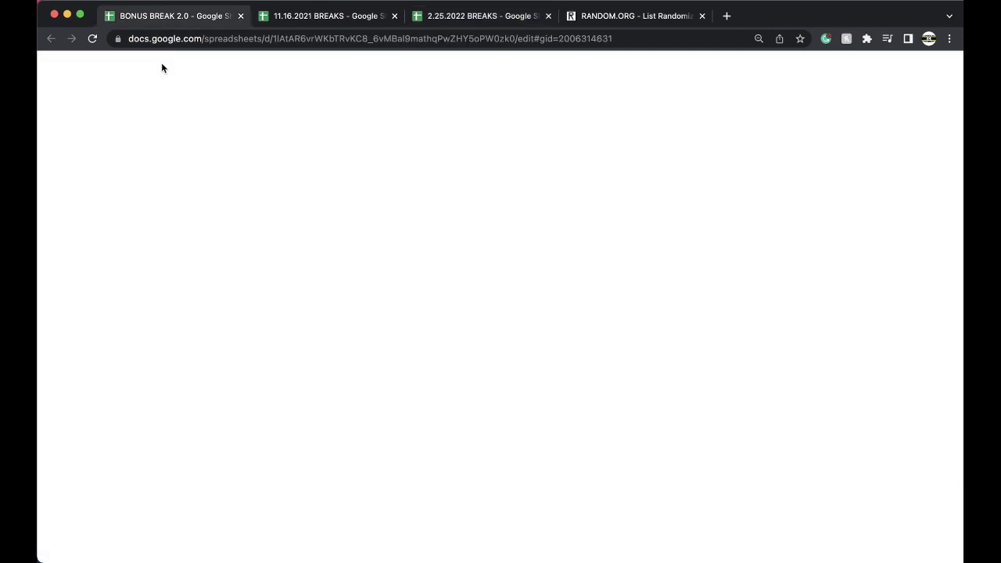
pyautogui.click(74, 554)
pyautogui.scroll(-5, 118, 485)
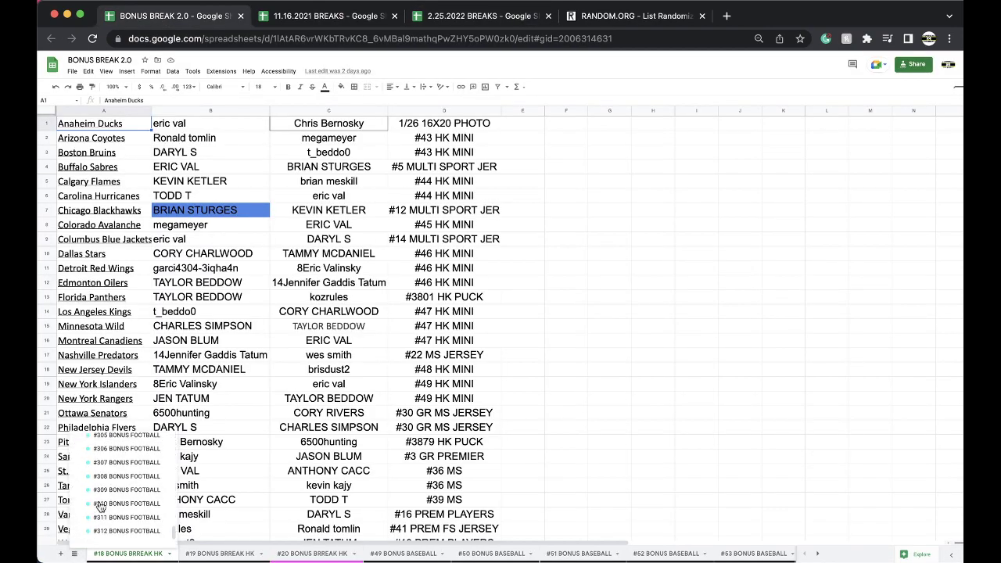
pyautogui.click(117, 523)
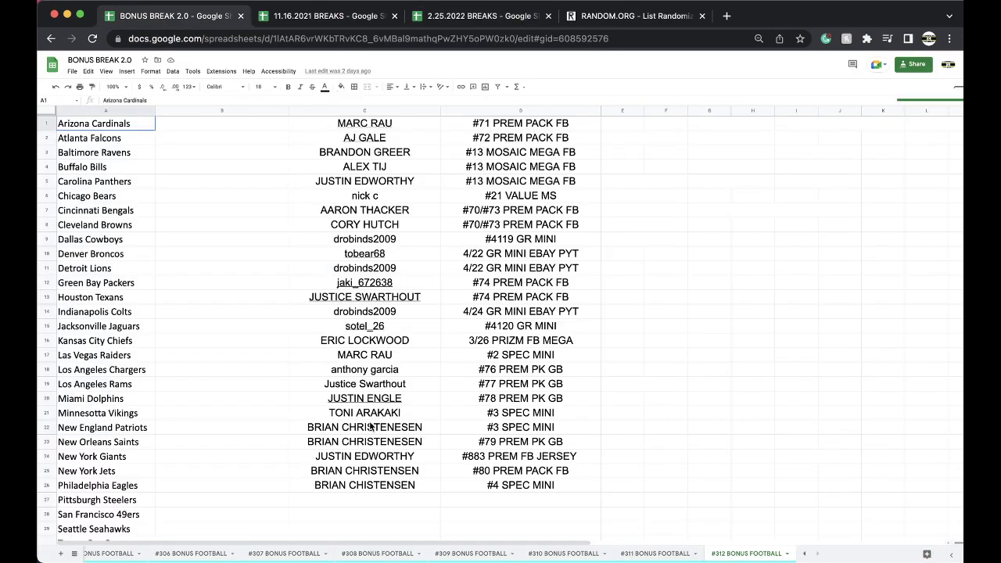
pyautogui.scroll(-3, 370, 401)
# Paste the randomly drawn winner as a value into the Pittsburgh Steelers buyer cell C27.
pyautogui.click(372, 400)
pyautogui.press('super+v')
pyautogui.click(449, 426)
pyautogui.click(469, 444)
# Copy the #80 PREM PACK FB label into the Steelers row and change it to #81.
pyautogui.click(485, 373)
pyautogui.press('super+c')
pyautogui.click(478, 394)
pyautogui.press('super+v')
pyautogui.doubleClick(488, 397)
pyautogui.press('BackSpace')
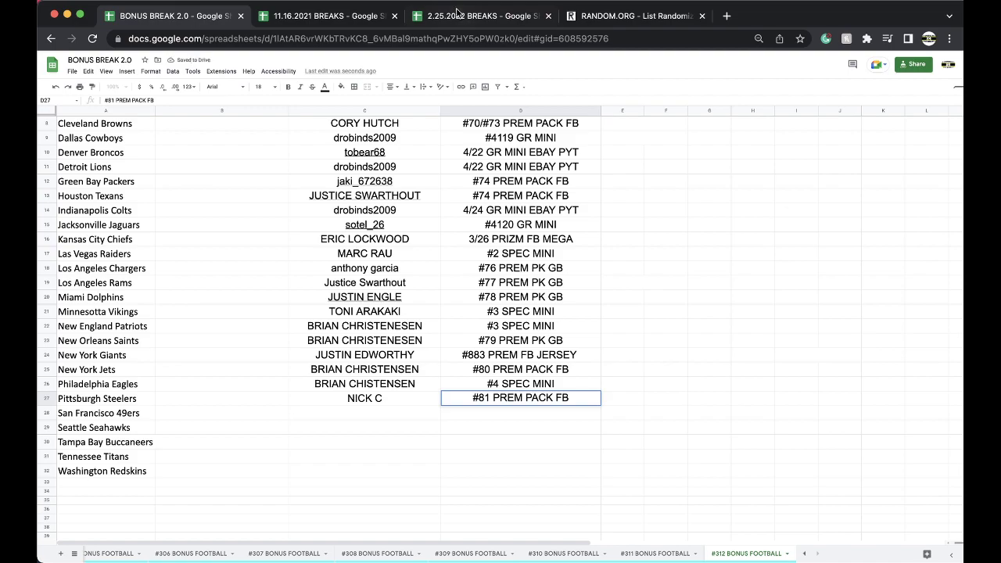
pyautogui.click(457, 14)
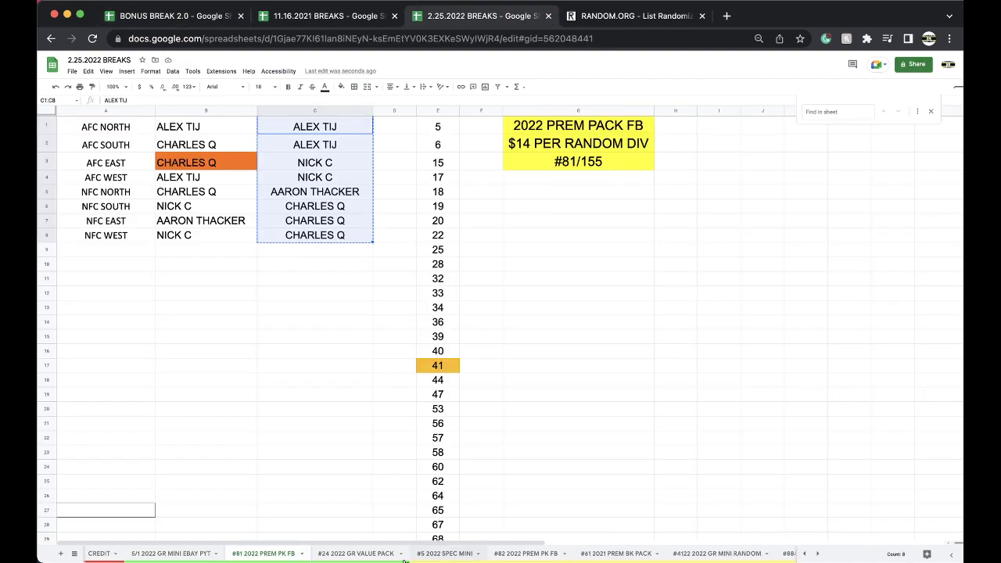
# Look through the #24 2022 GR VALUE PACK and #5 2022 SPEC MINI sheets.
pyautogui.click(356, 552)
pyautogui.scroll(1, 384, 438)
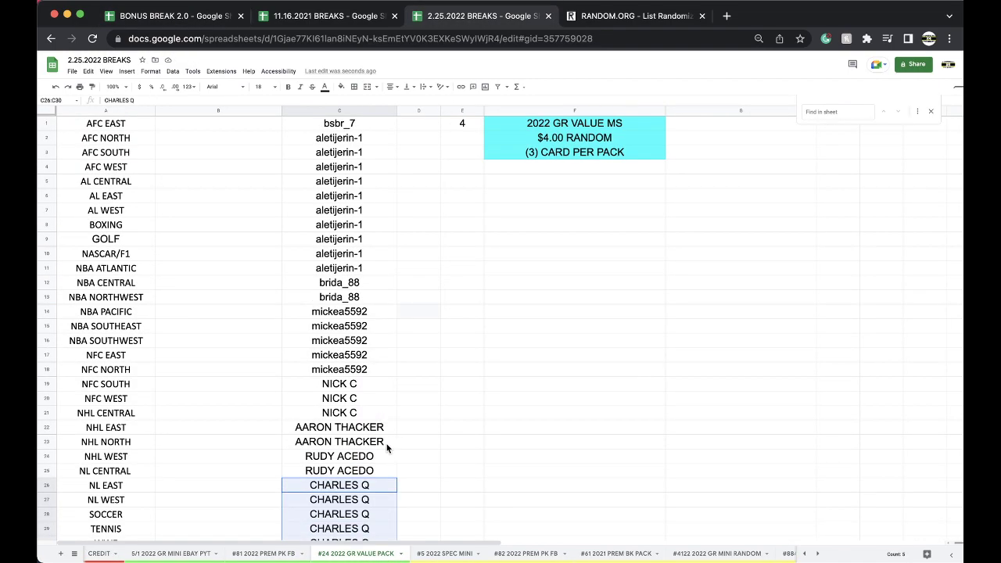
pyautogui.scroll(-3, 370, 389)
pyautogui.scroll(3, 371, 389)
pyautogui.click(435, 553)
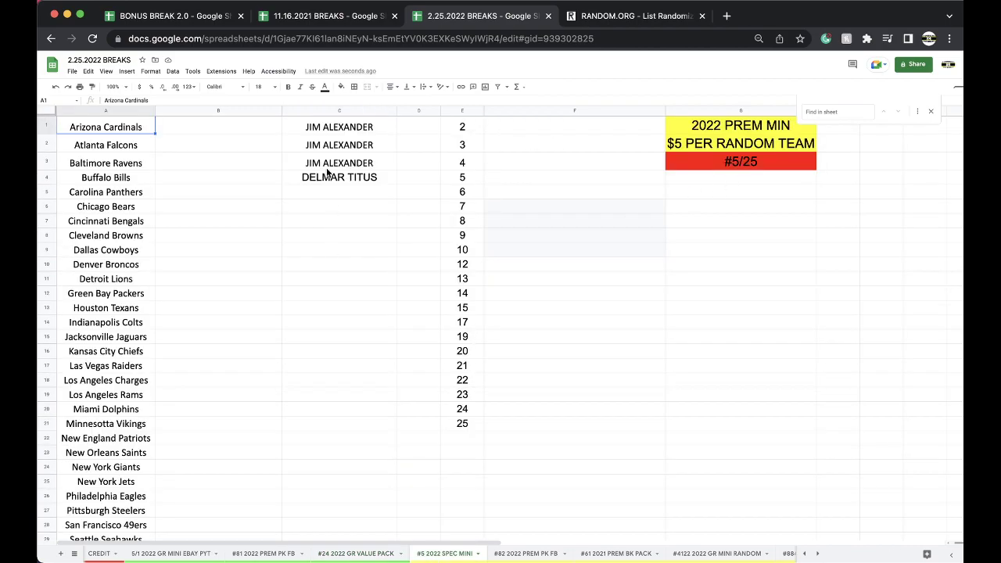
# Drag the #61 2021 PREM BK PACK tab ahead of #82, then reopen #24 2022 GR VALUE PACK.
pyautogui.click(594, 552)
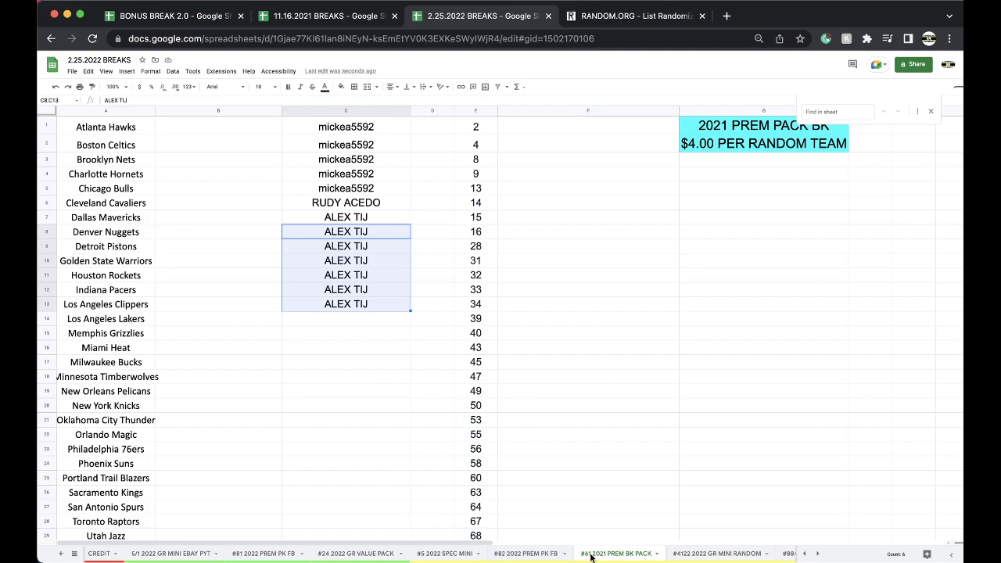
pyautogui.moveTo(588, 557); pyautogui.dragTo(516, 553)
pyautogui.click(930, 113)
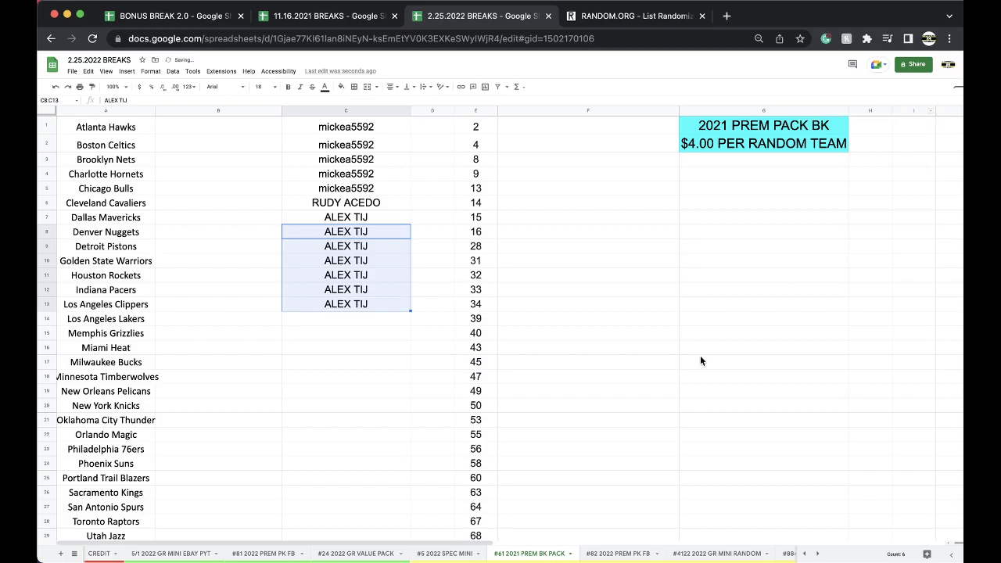
pyautogui.click(378, 547)
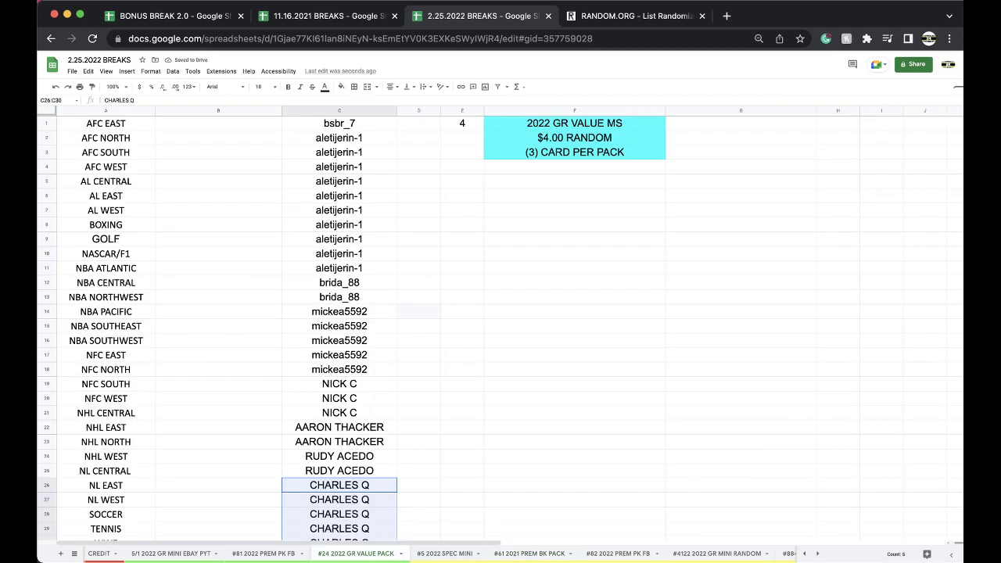